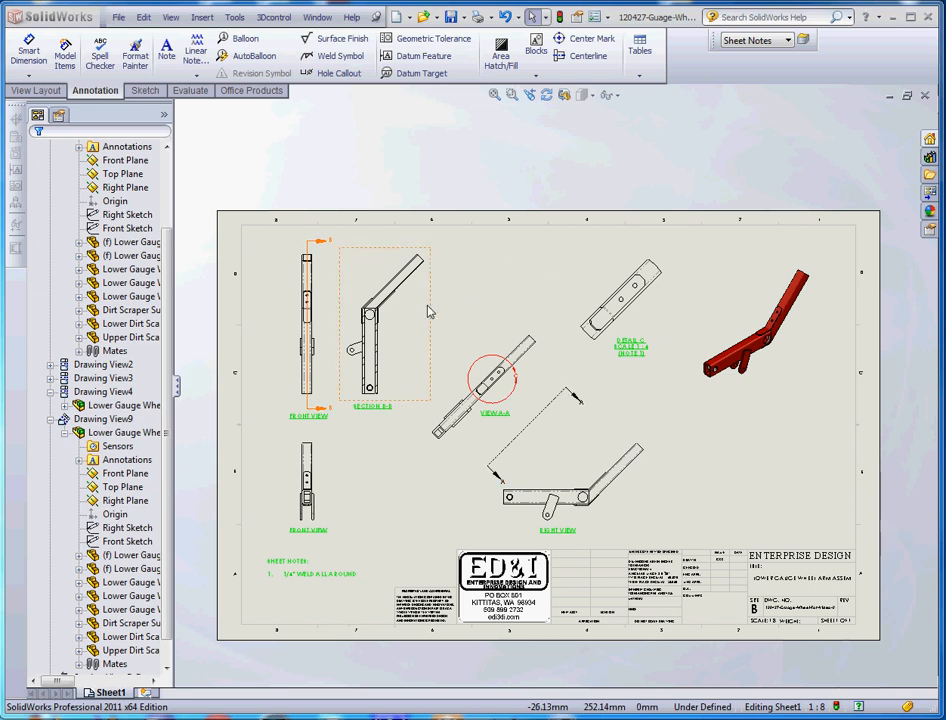
Step: Move section view B-B to the right, farther from the upper front view
left_click_drag(429, 310, 461, 333)
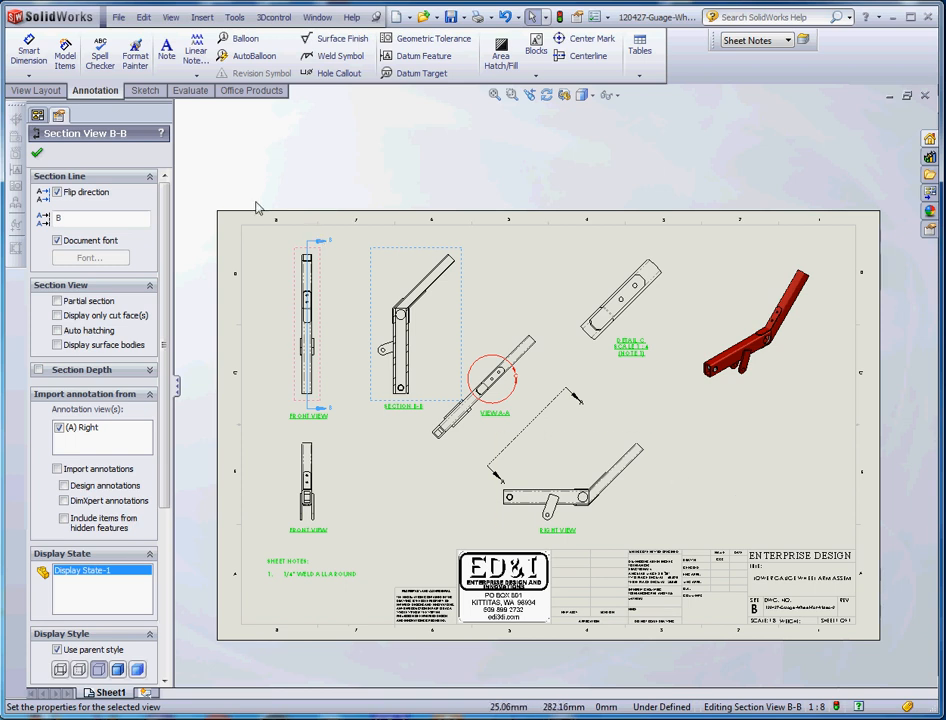
left_click(293, 168)
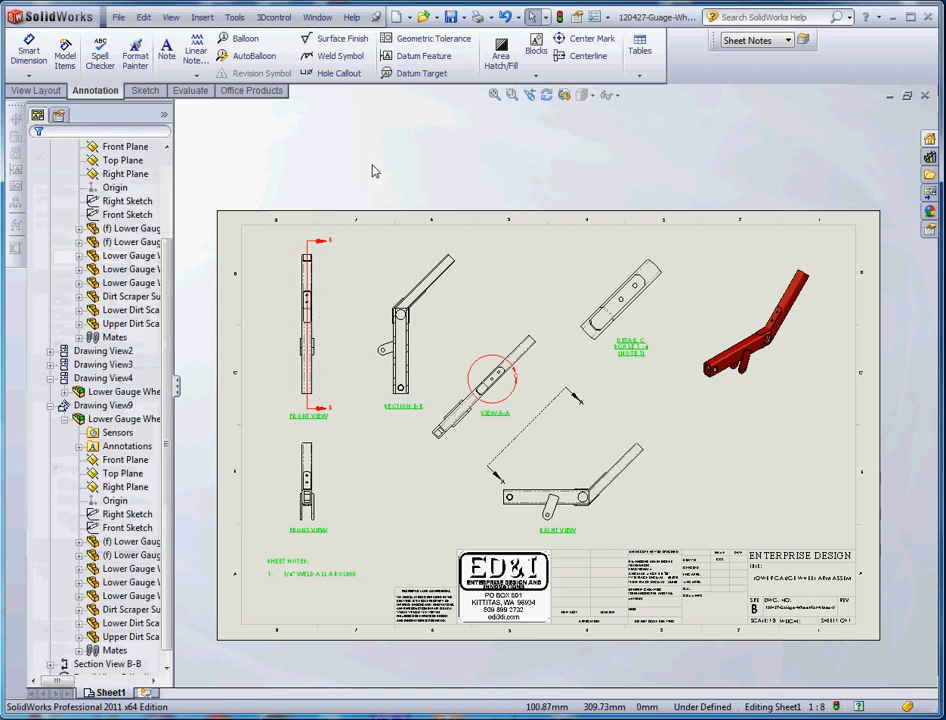
Step: Insert model dimensions from the entire model into all drawing views on the Dimension layer, eliminating duplicates
left_click(788, 45)
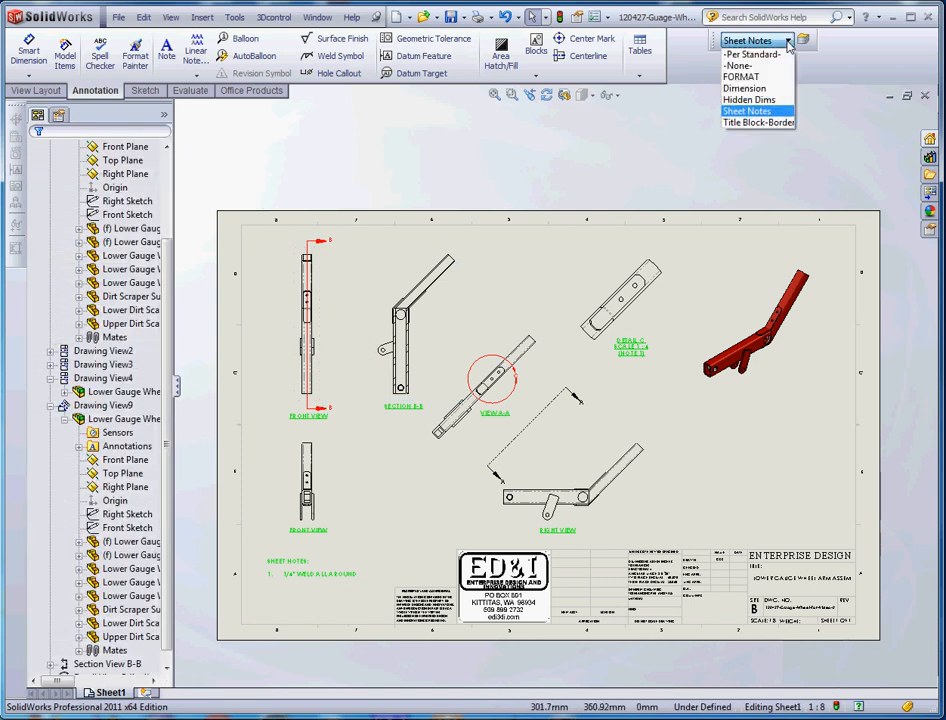
left_click(752, 88)
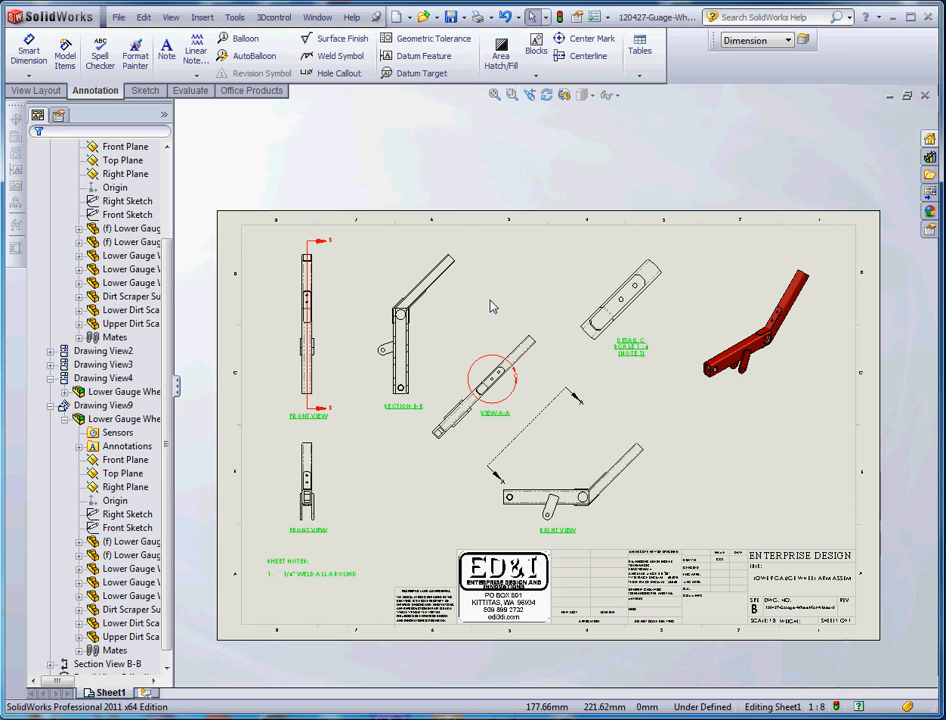
left_click(66, 56)
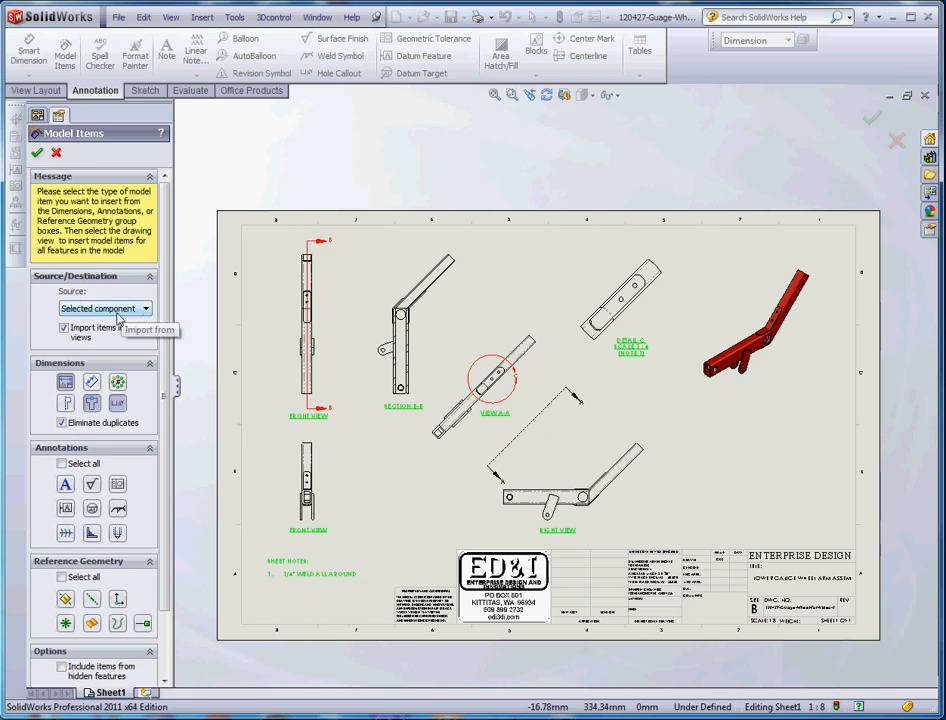
left_click(117, 311)
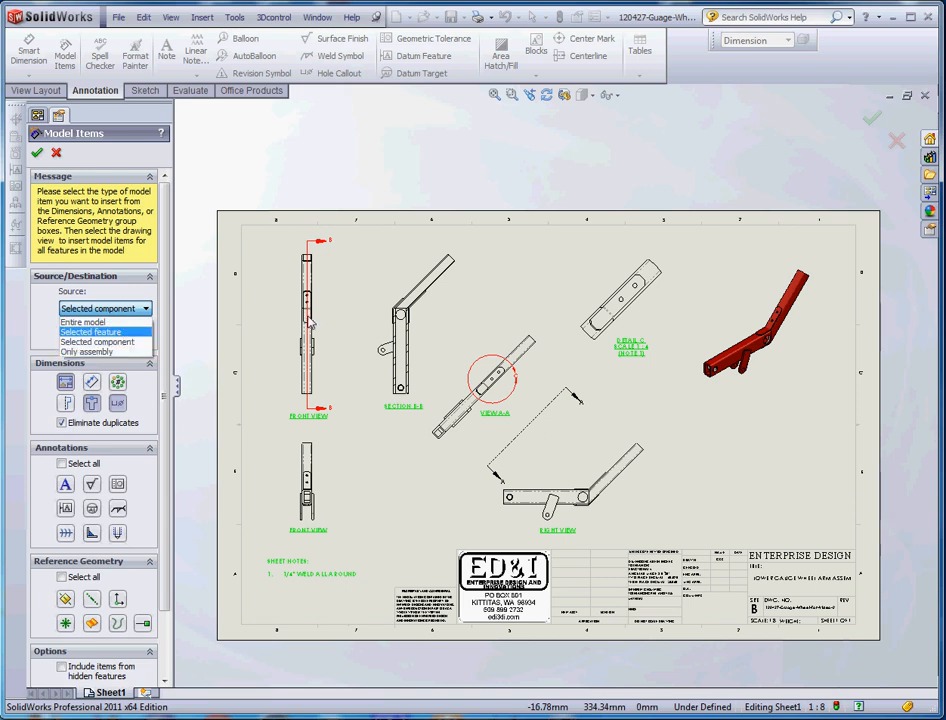
left_click(100, 322)
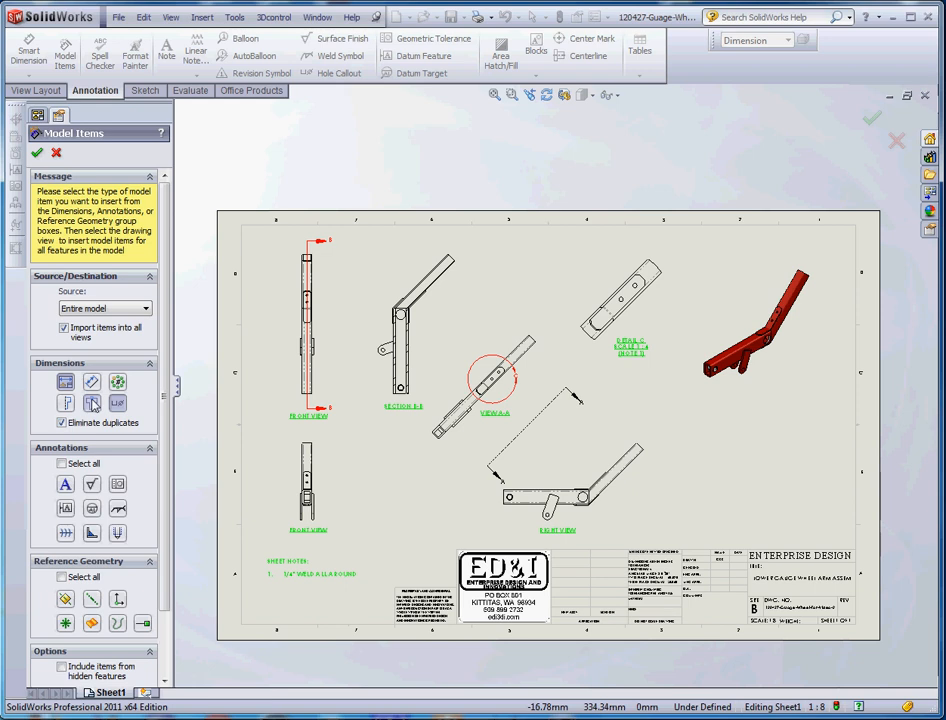
left_click(92, 404)
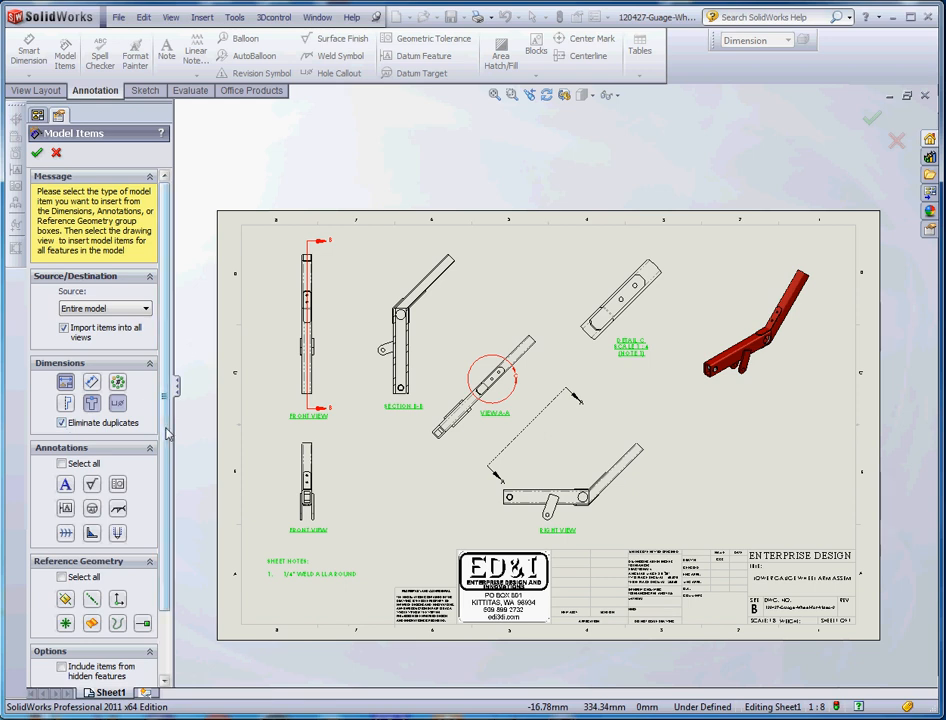
scroll(148, 502, "down", 3)
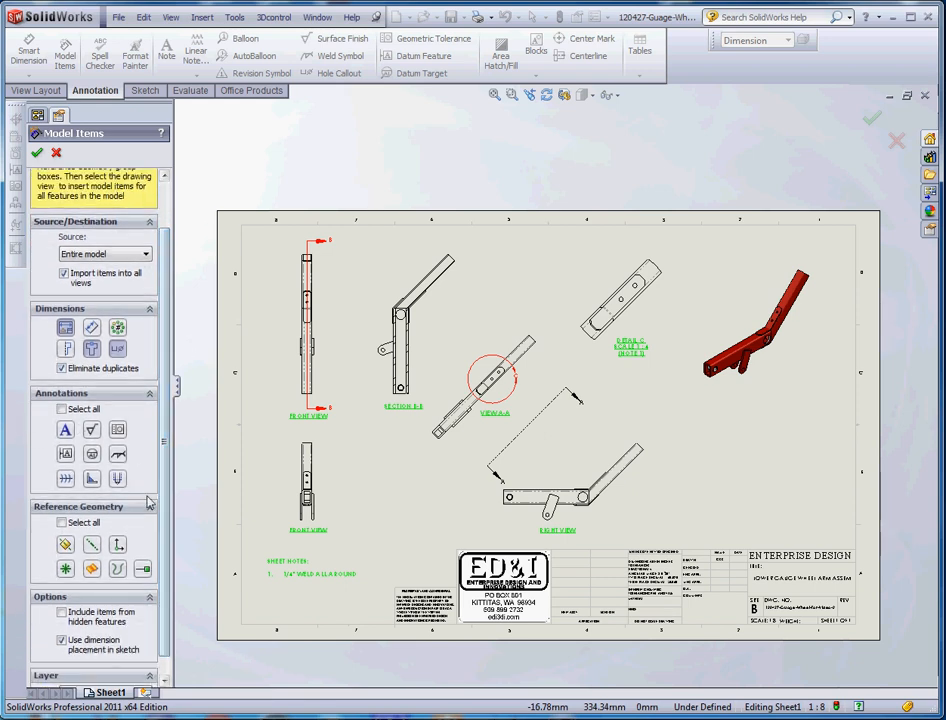
scroll(164, 492, "down", 1)
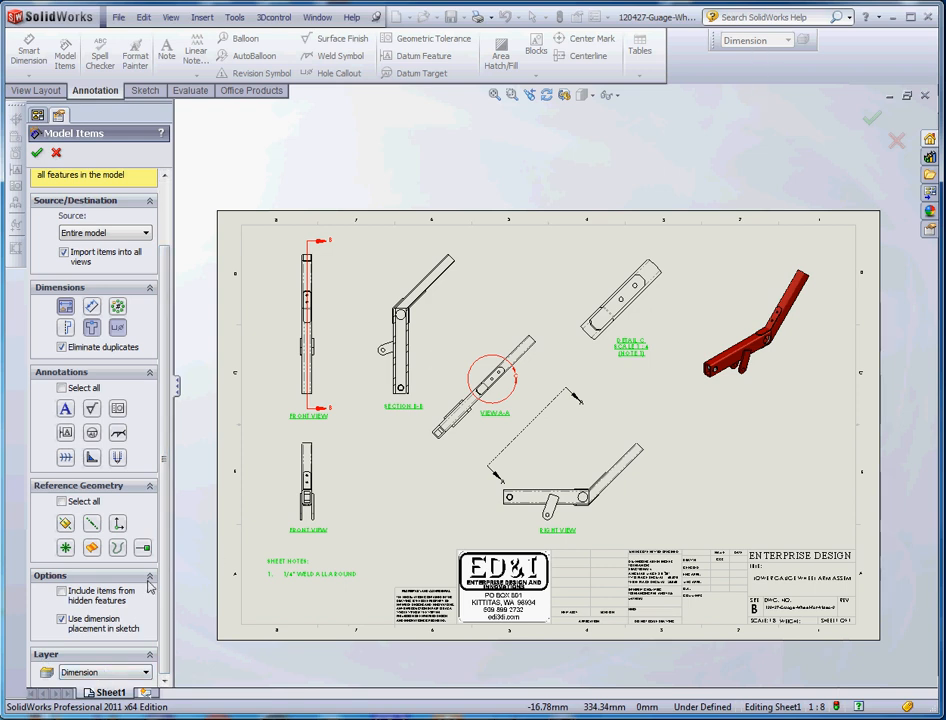
scroll(110, 400, "up", 3)
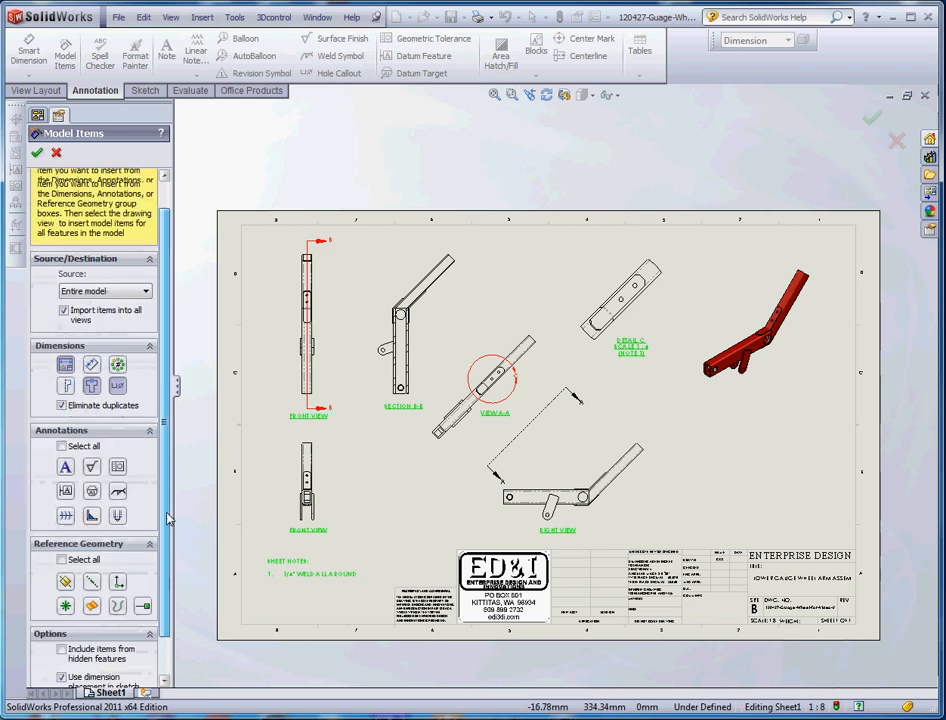
left_click(37, 154)
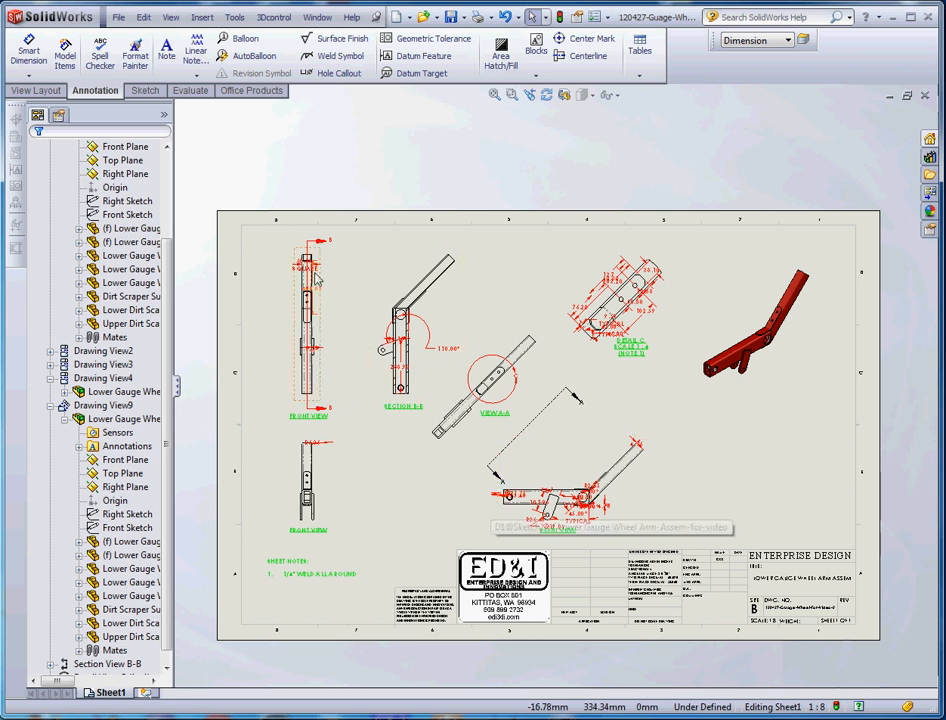
Step: Examine the imported dimensions in the upper front view and in Detail C for crowding and overlaps
scroll(355, 313, "down", 3)
scroll(356, 318, "down", 5)
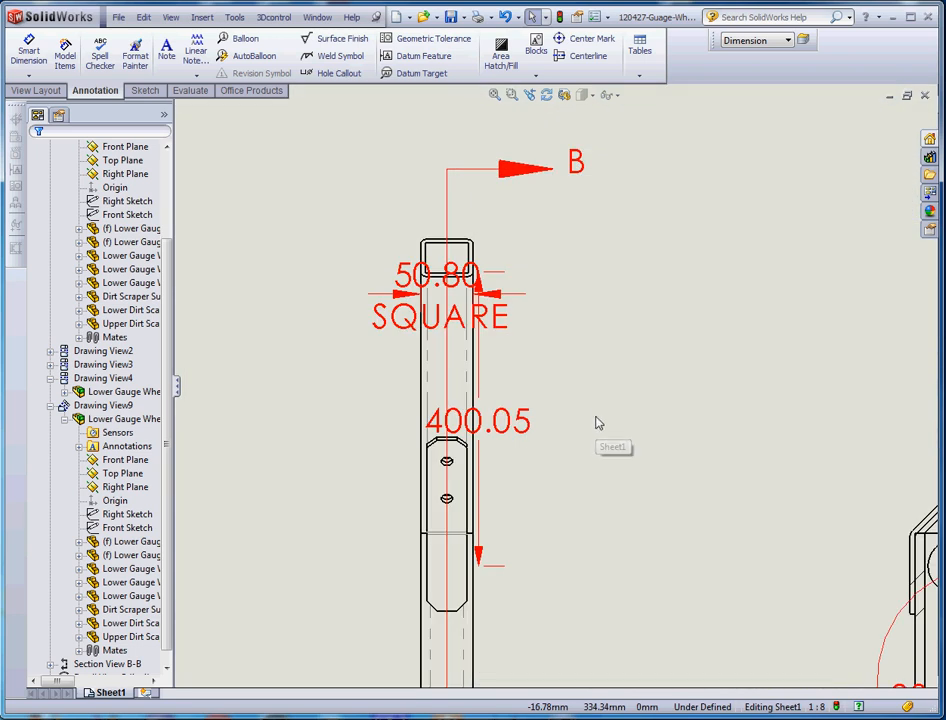
scroll(600, 430, "up", 5)
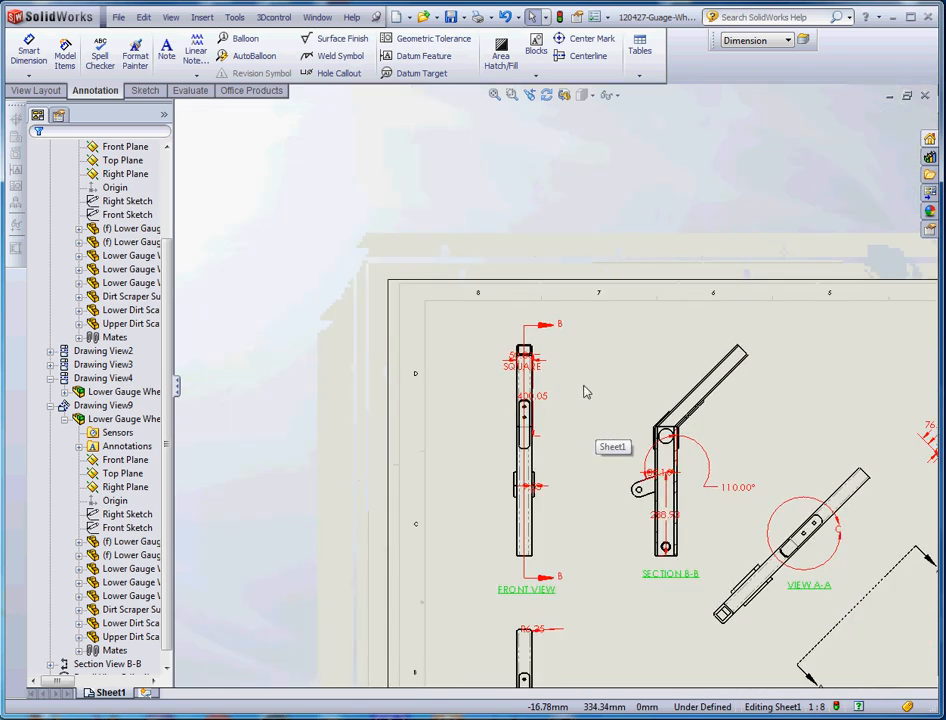
scroll(612, 411, "up", 3)
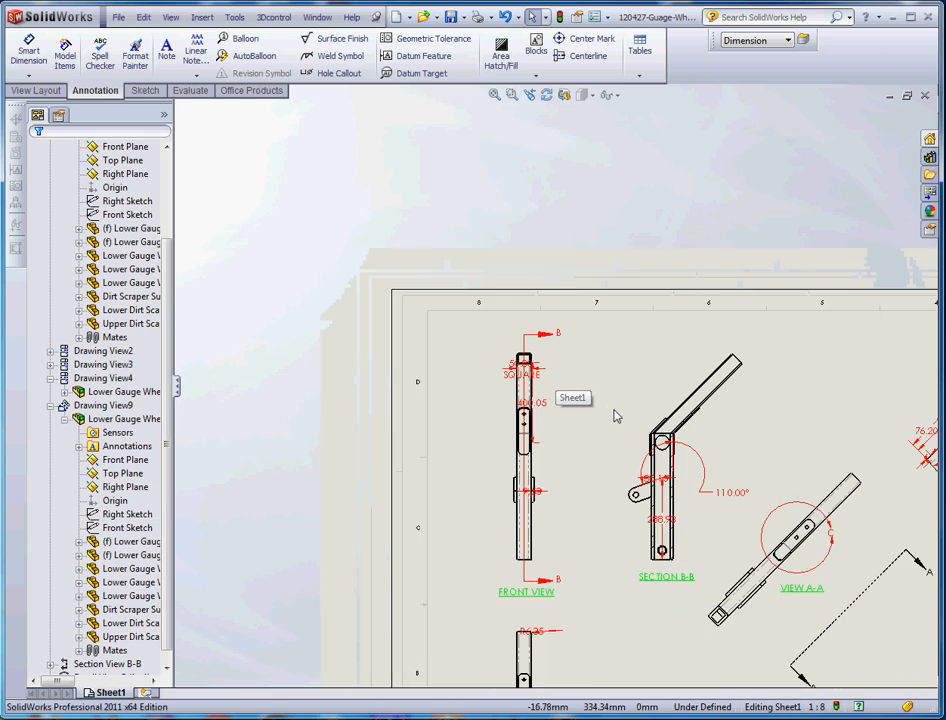
scroll(541, 388, "down", 5)
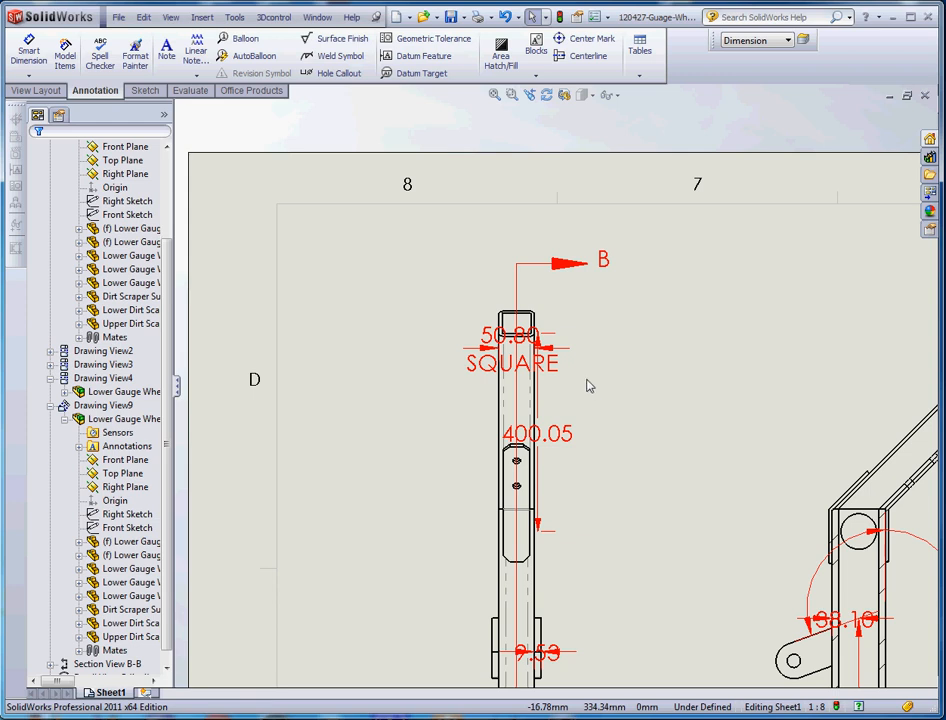
scroll(619, 437, "up", 6)
scroll(834, 441, "down", 2)
scroll(834, 441, "down", 4)
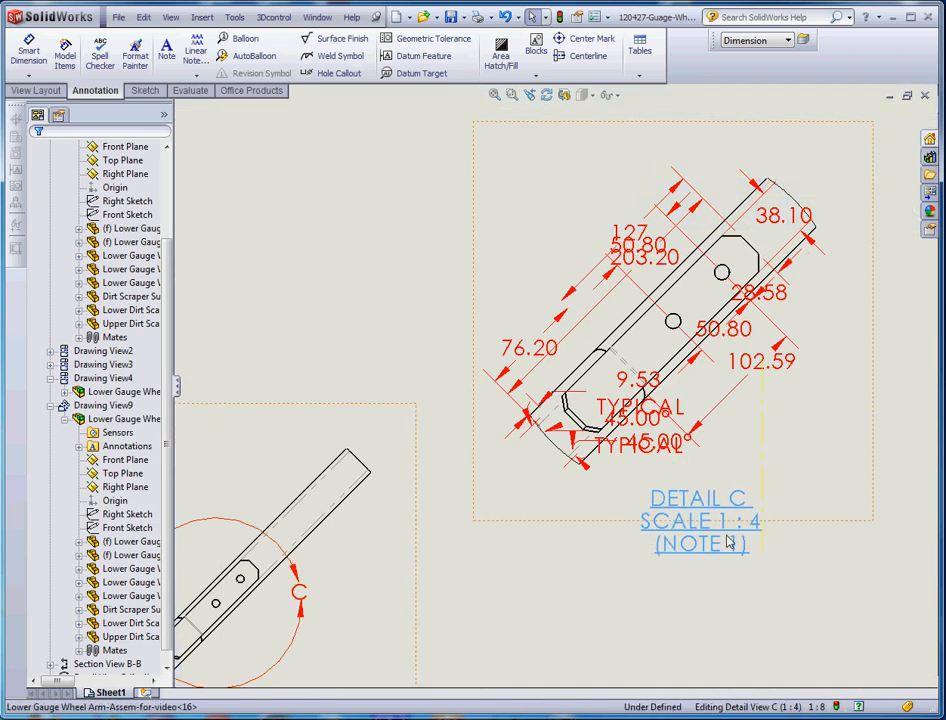
left_click(812, 611)
scroll(801, 602, "up", 3)
scroll(648, 483, "up", 5)
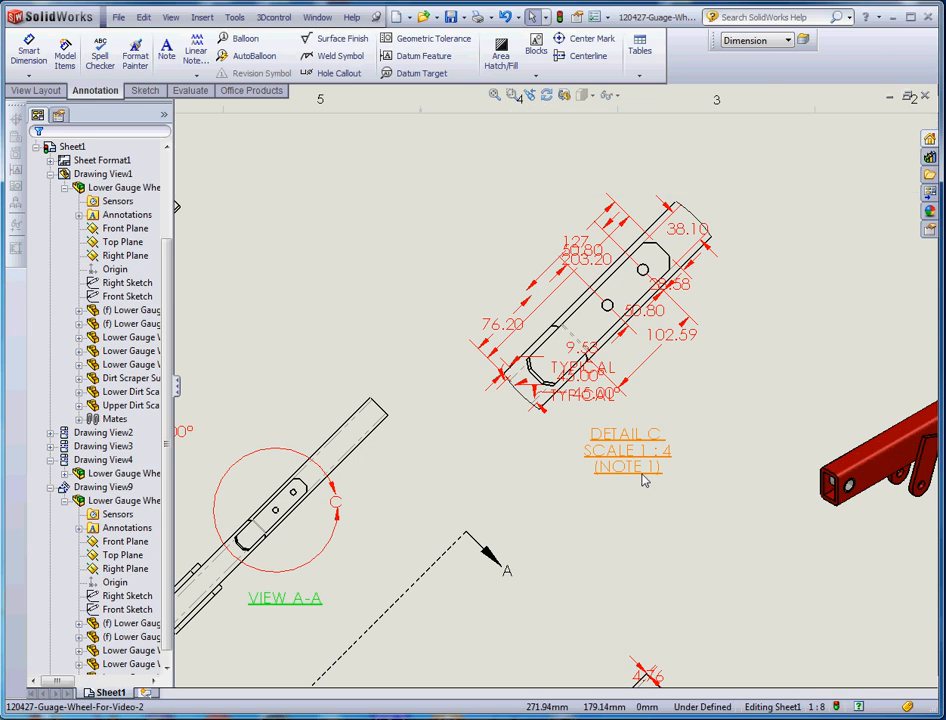
Step: Move the RIGHT VIEW label slightly down so it clears the hole diameter dimension above it
scroll(513, 606, "down", 4)
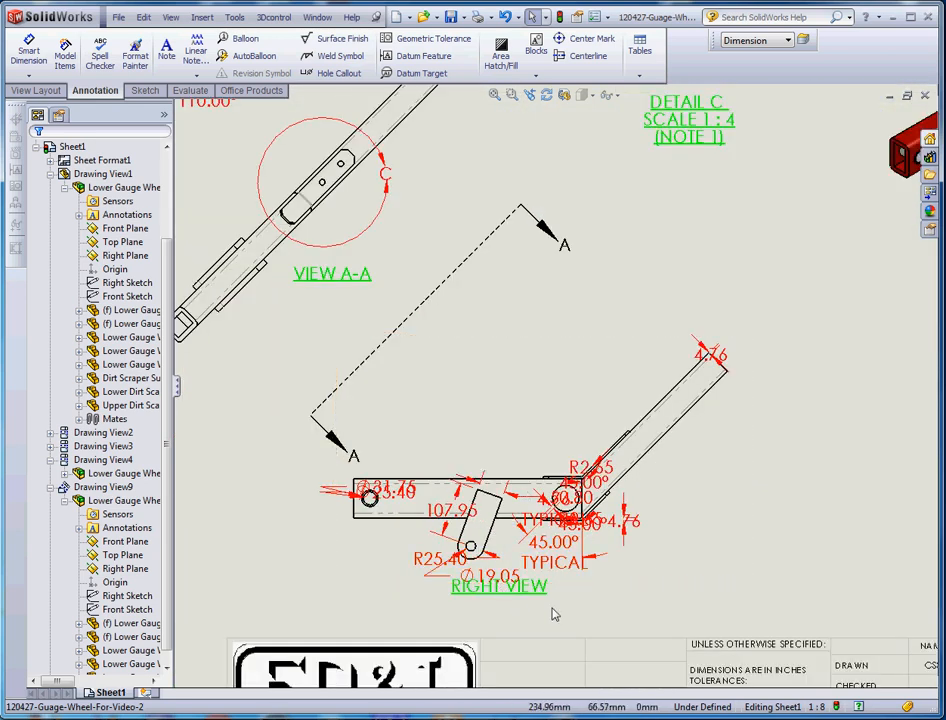
mouse_move(499, 591)
left_mouse_down()
mouse_move(507, 598)
mouse_move(495, 602)
left_mouse_up()
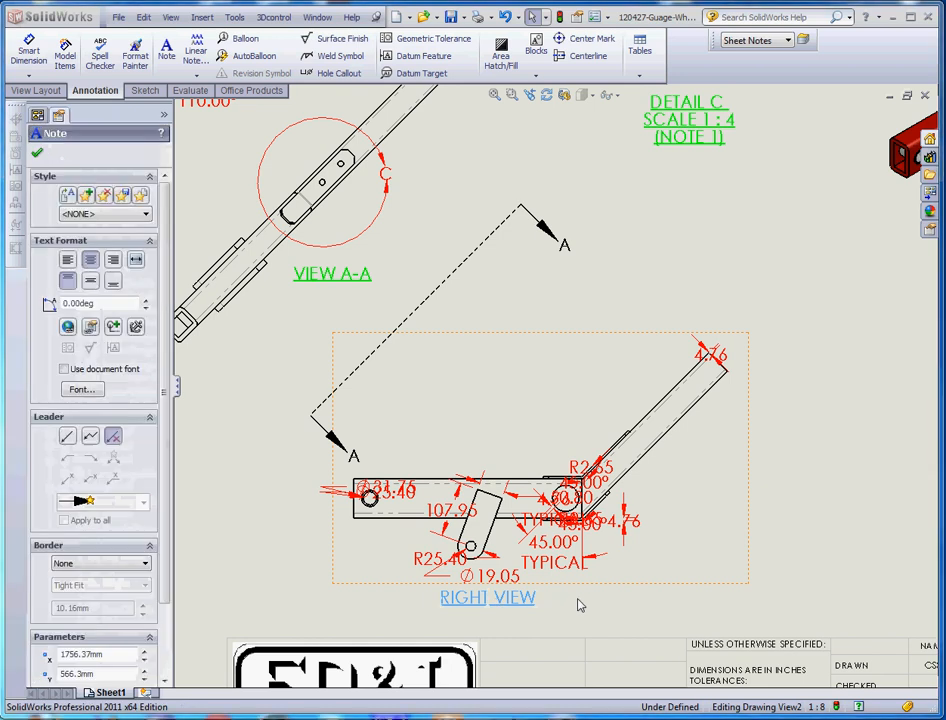
scroll(505, 590, "up", 3)
scroll(509, 502, "down", 4)
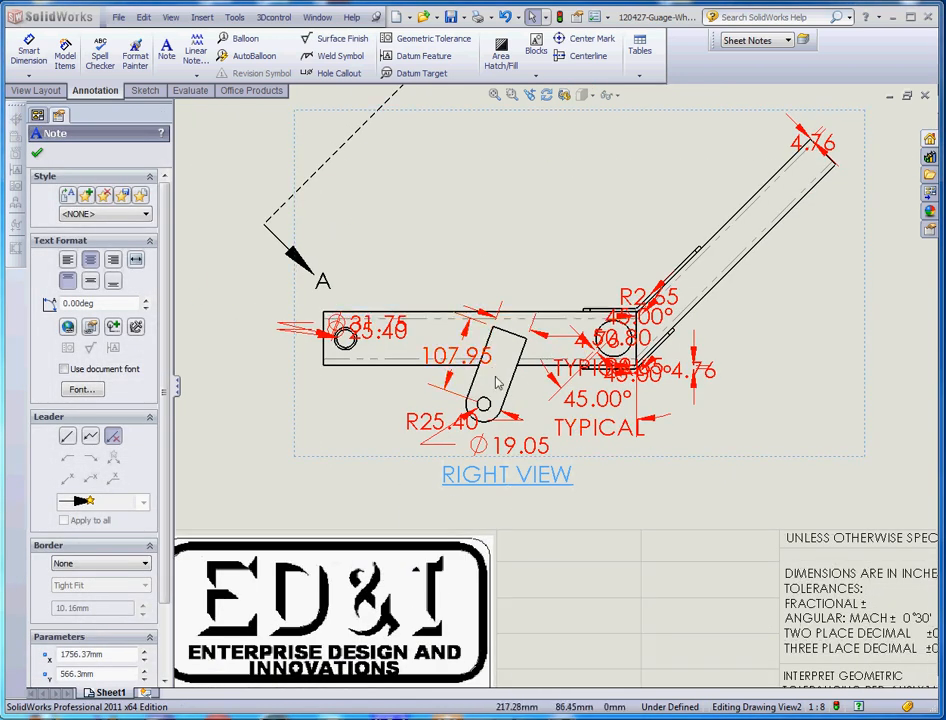
scroll(497, 382, "up", 4)
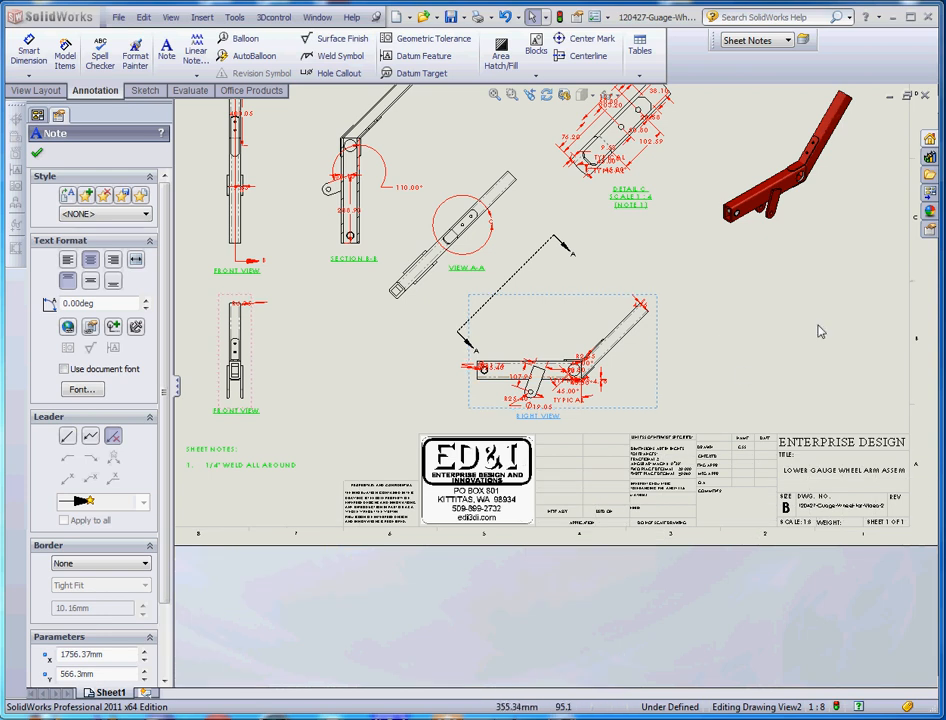
scroll(712, 416, "down", 3)
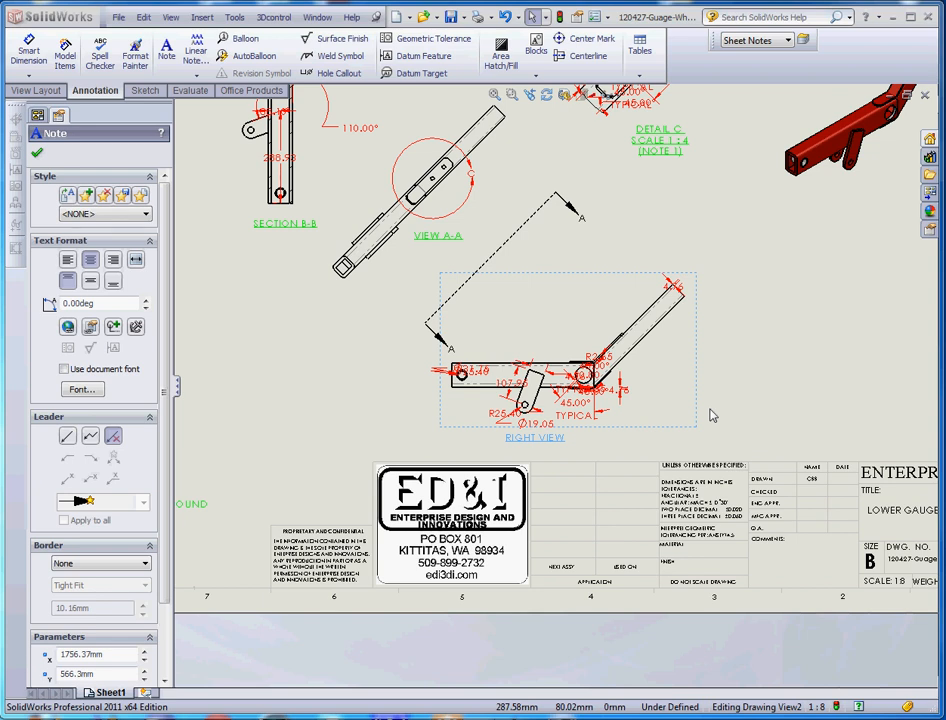
Step: Move the 50.80 SQUARE dimension outside the upper left of the front view and the 400.05 length dimension to the right of the tube
scroll(667, 382, "up", 3)
scroll(446, 268, "down", 5)
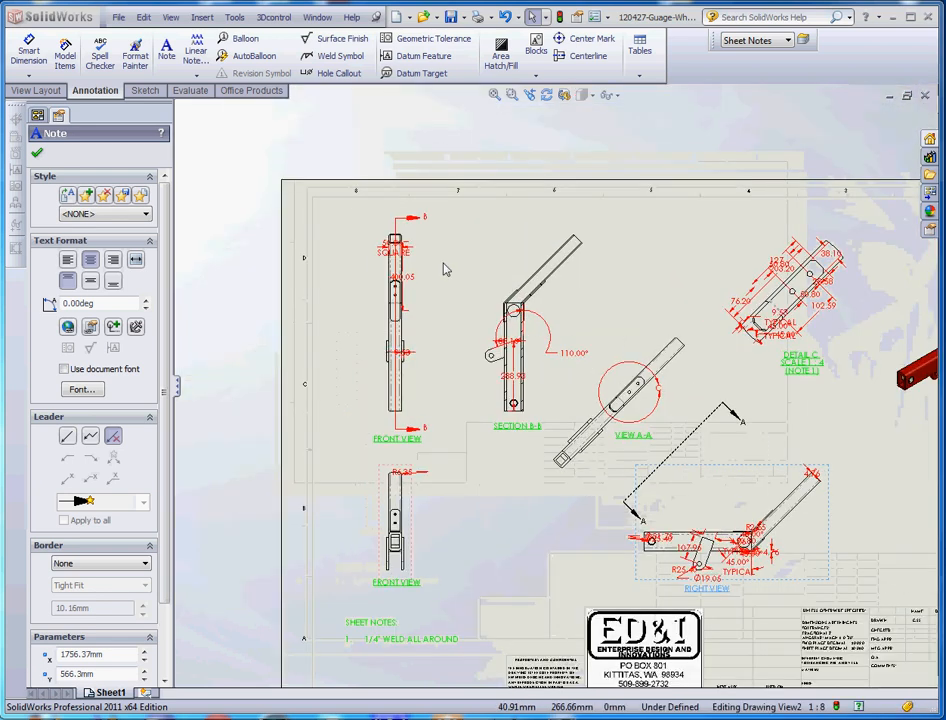
left_click_drag(436, 298, 365, 262)
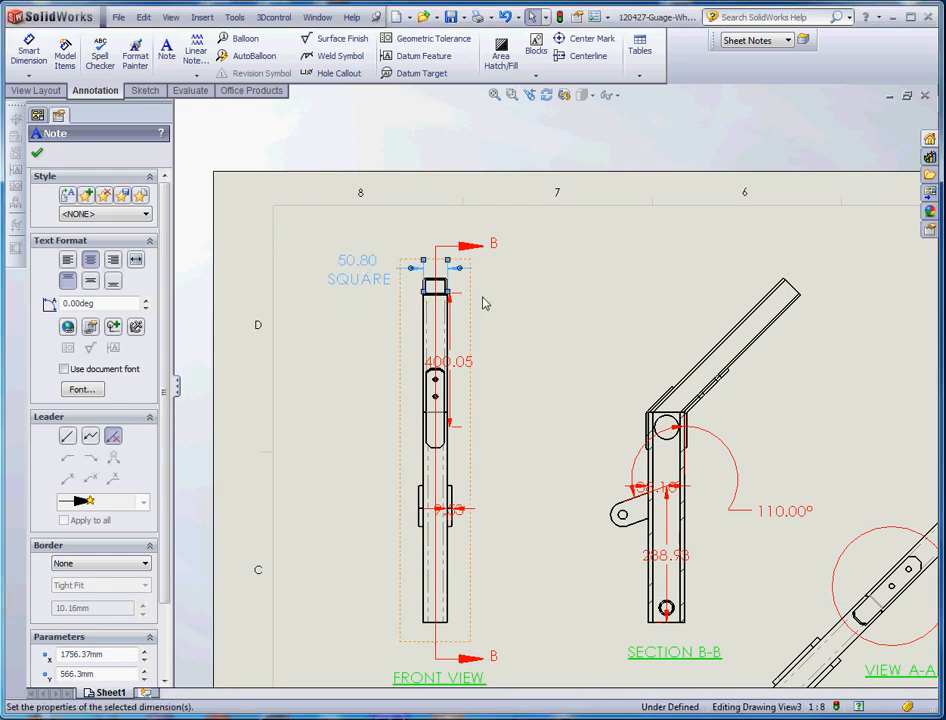
left_click(386, 298)
scroll(387, 299, "down", 3)
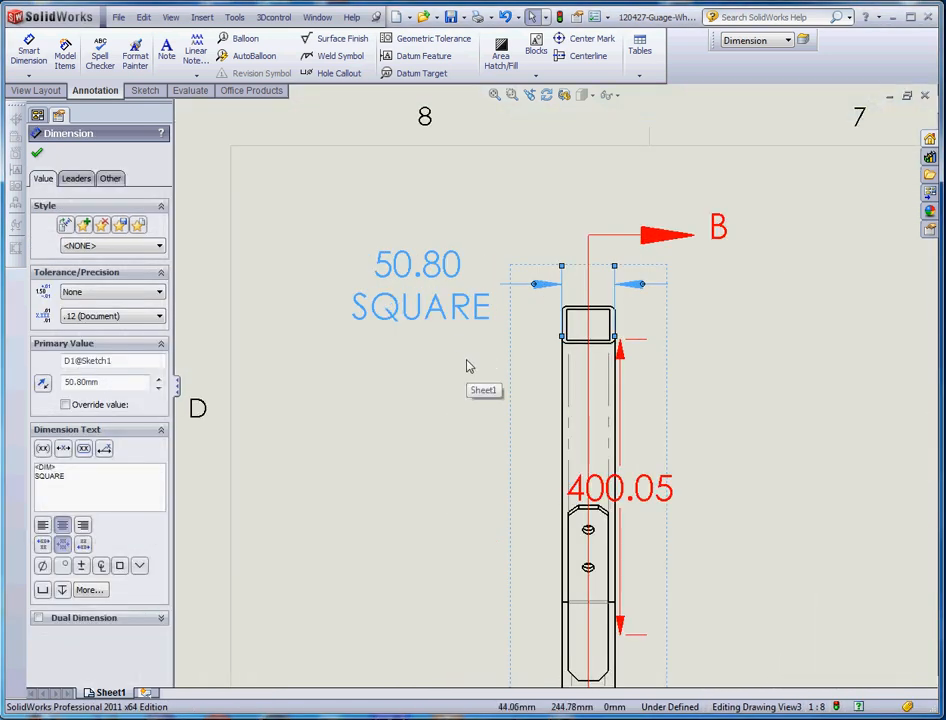
left_click_drag(652, 495, 748, 498)
left_click(802, 555)
scroll(802, 555, "up", 3)
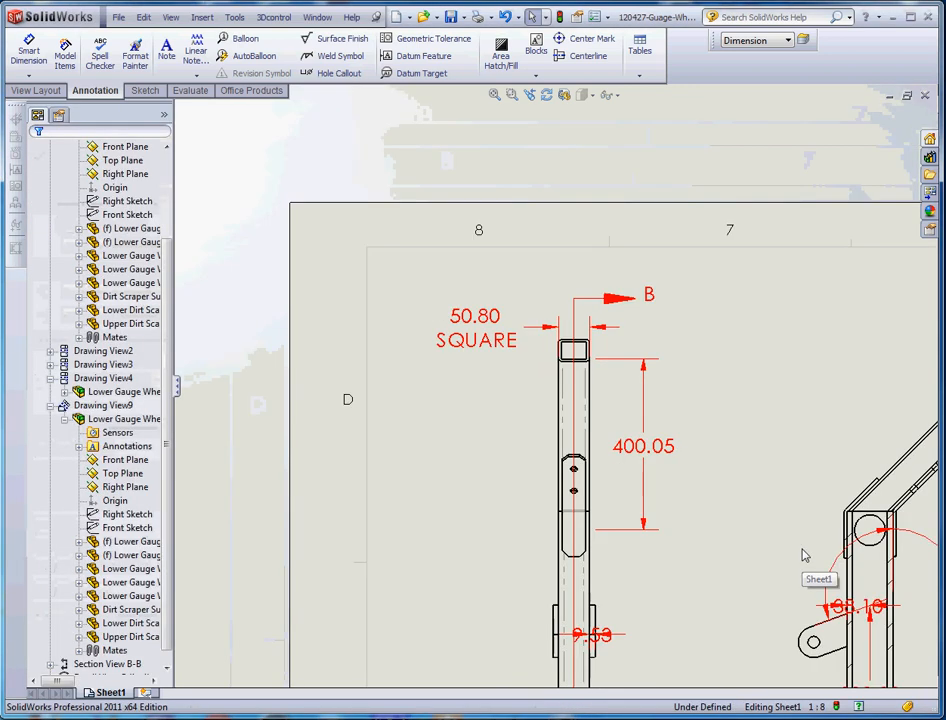
Step: Move the 9.53 plate thickness dimension off the front view to its right side, below the 400.05 dimension
scroll(630, 505, "down", 3)
scroll(640, 560, "down", 2)
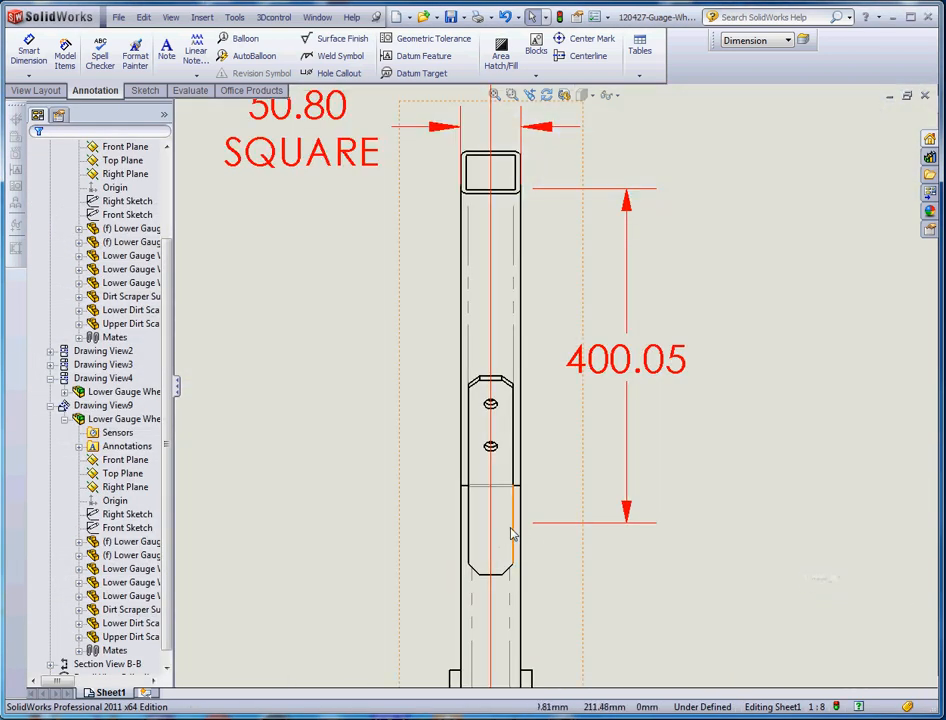
scroll(640, 560, "up", 3)
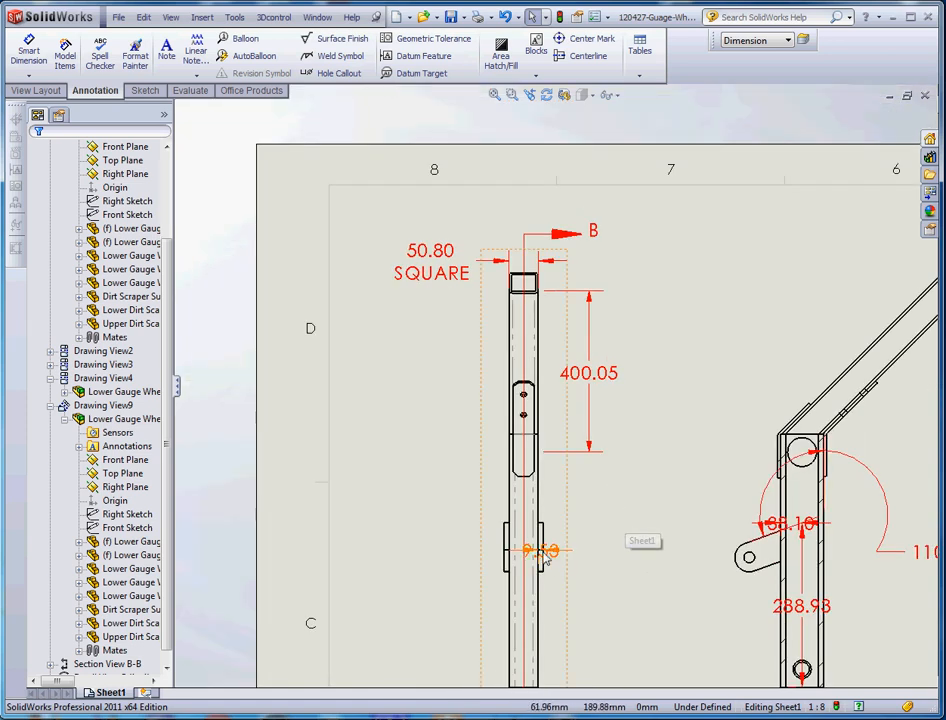
mouse_move(575, 541)
left_mouse_down()
mouse_move(566, 516)
mouse_move(628, 510)
mouse_move(600, 509)
left_mouse_up()
scroll(612, 562, "up", 2)
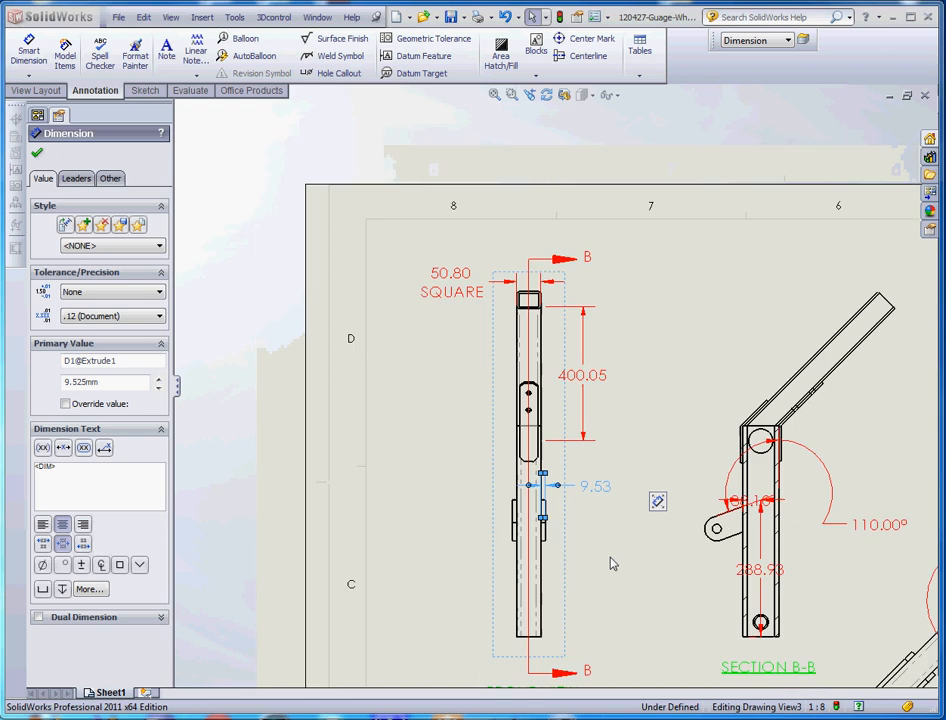
scroll(575, 495, "down", 5)
left_click(619, 460)
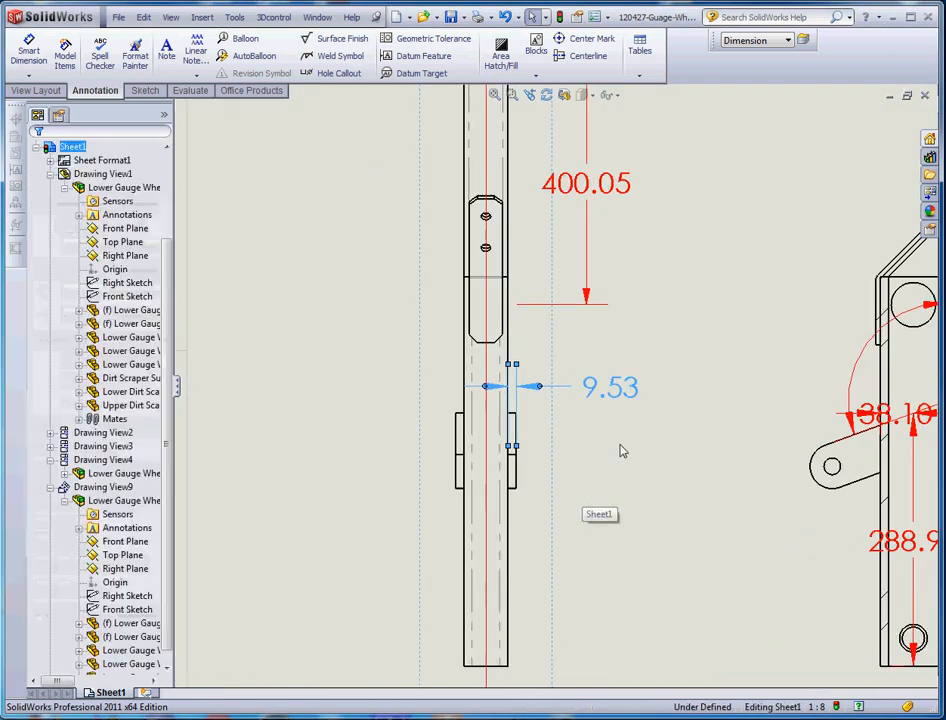
Step: Shorten both extension lines of the 50.80 SQUARE dimension in the front view so they end at the tube's upper edge
scroll(619, 454, "up", 3)
scroll(545, 196, "down", 4)
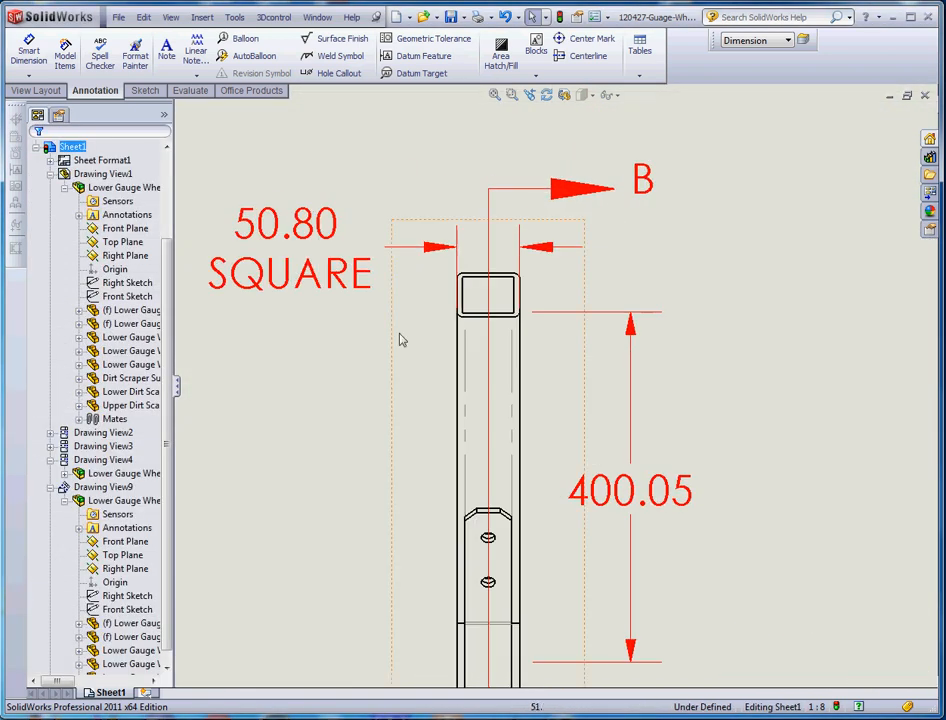
left_click(318, 242)
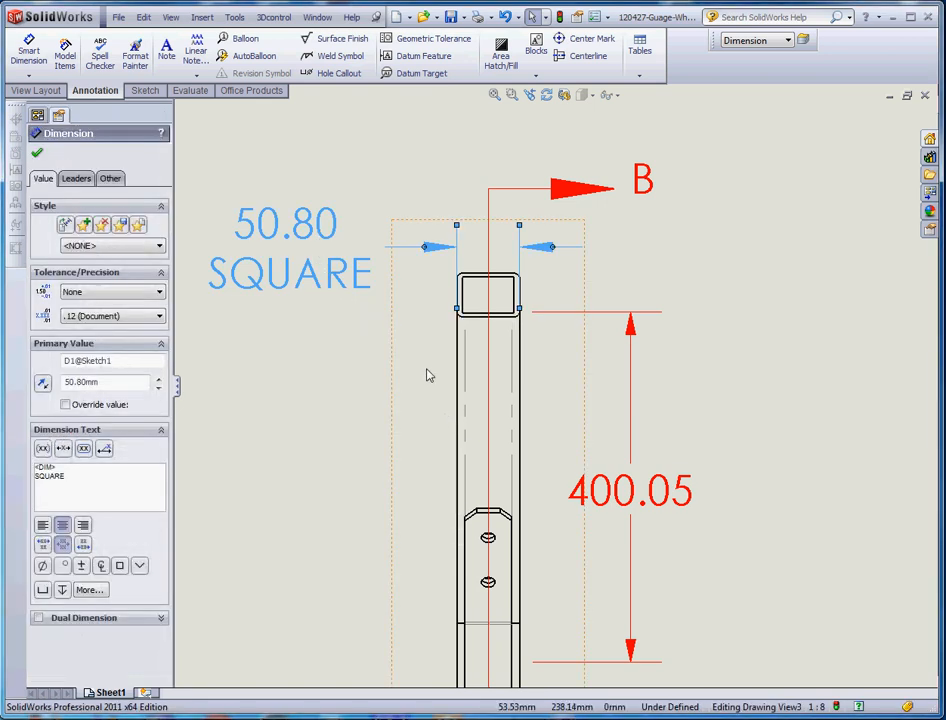
scroll(454, 291, "down", 4)
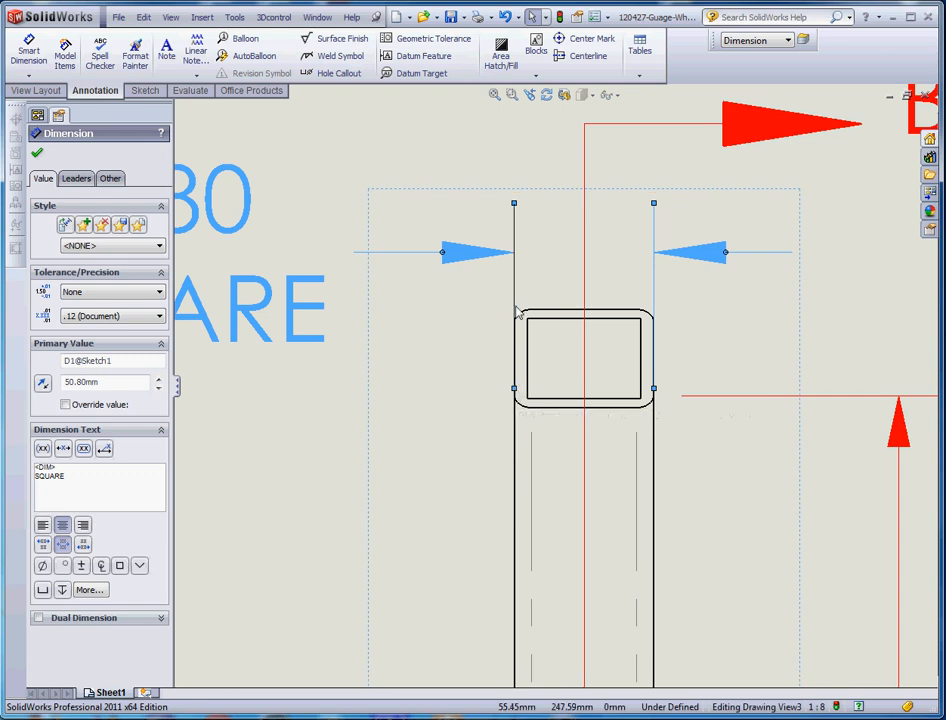
left_click_drag(516, 308, 515, 308)
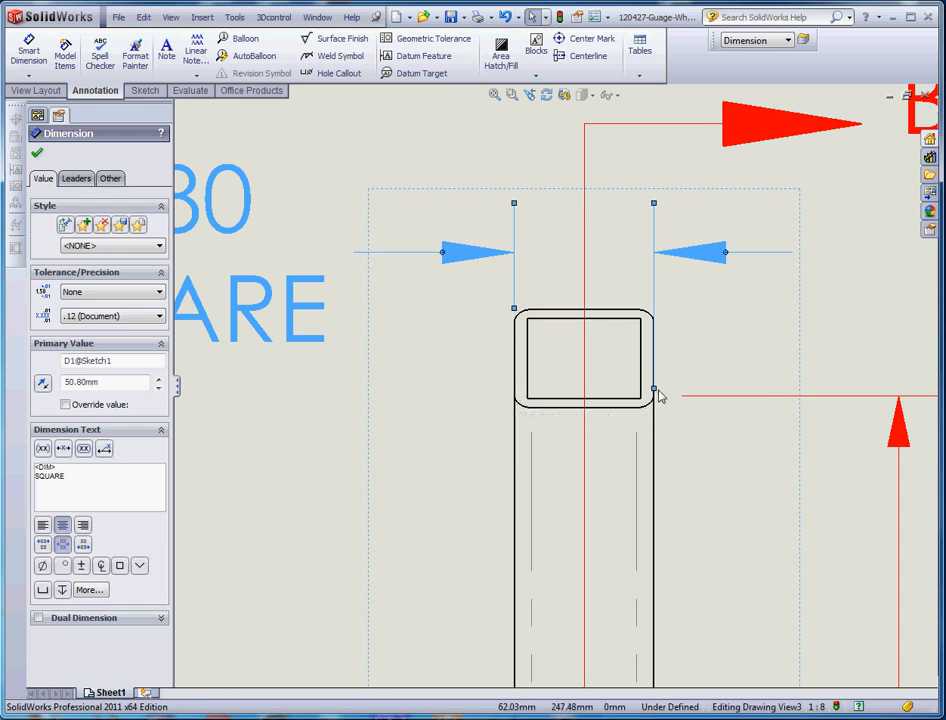
scroll(680, 440, "up", 4)
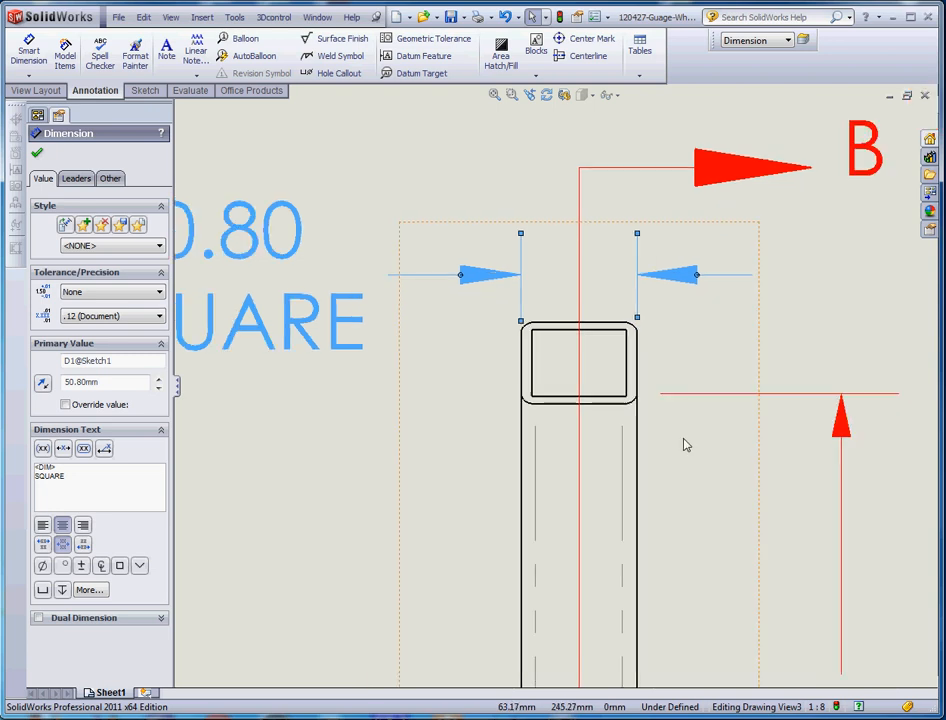
left_click(678, 479)
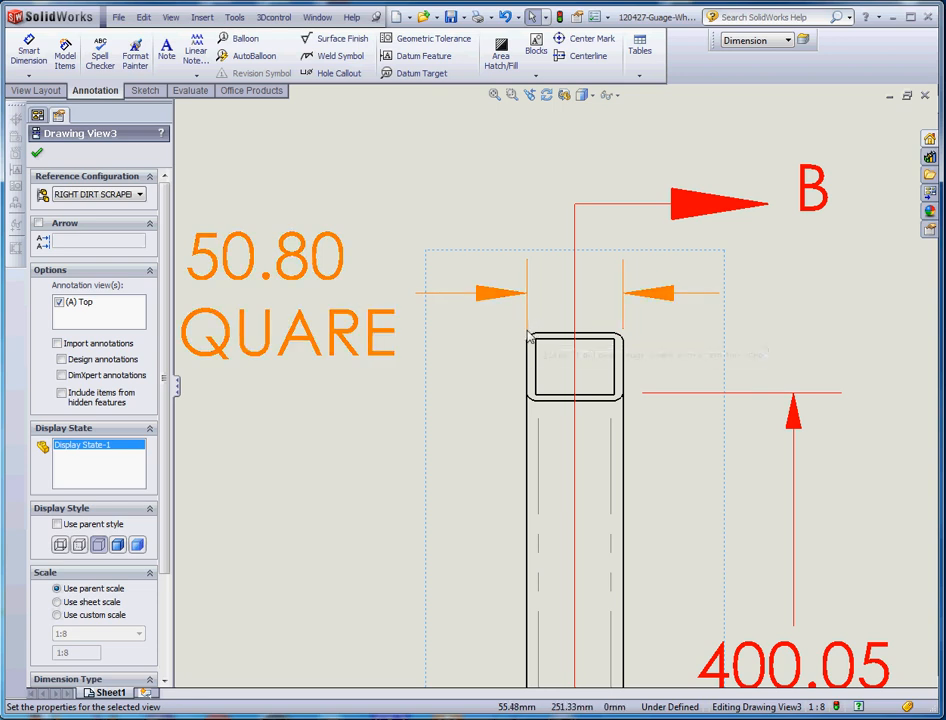
Step: Shorten the outer extension line of the 9.53 plate thickness dimension so it stops just above the side plate
scroll(627, 401, "up", 3)
scroll(574, 397, "down", 3)
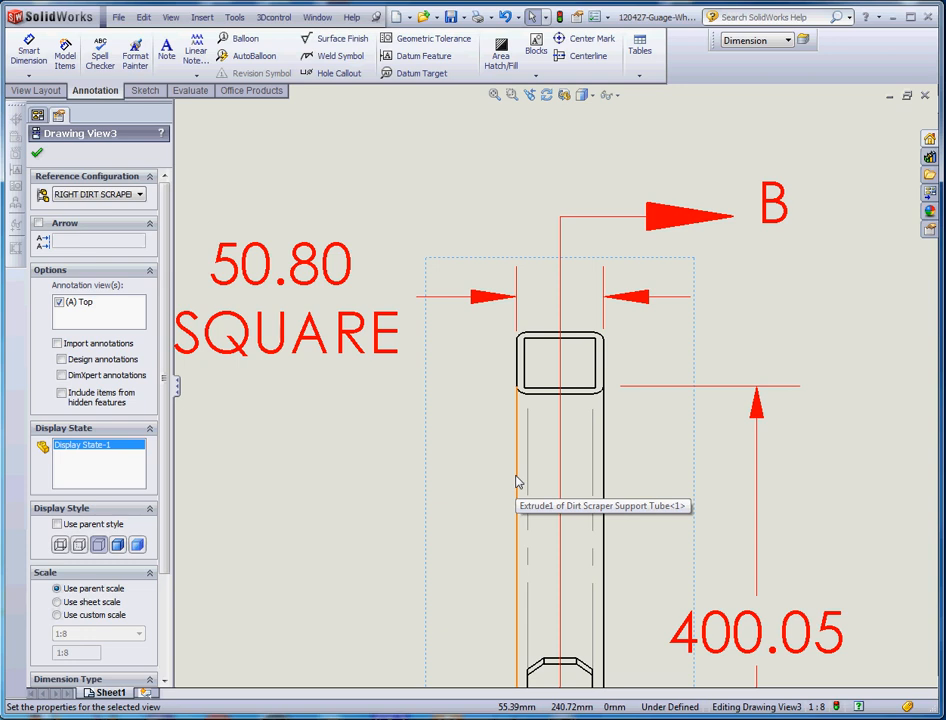
scroll(614, 454, "up", 5)
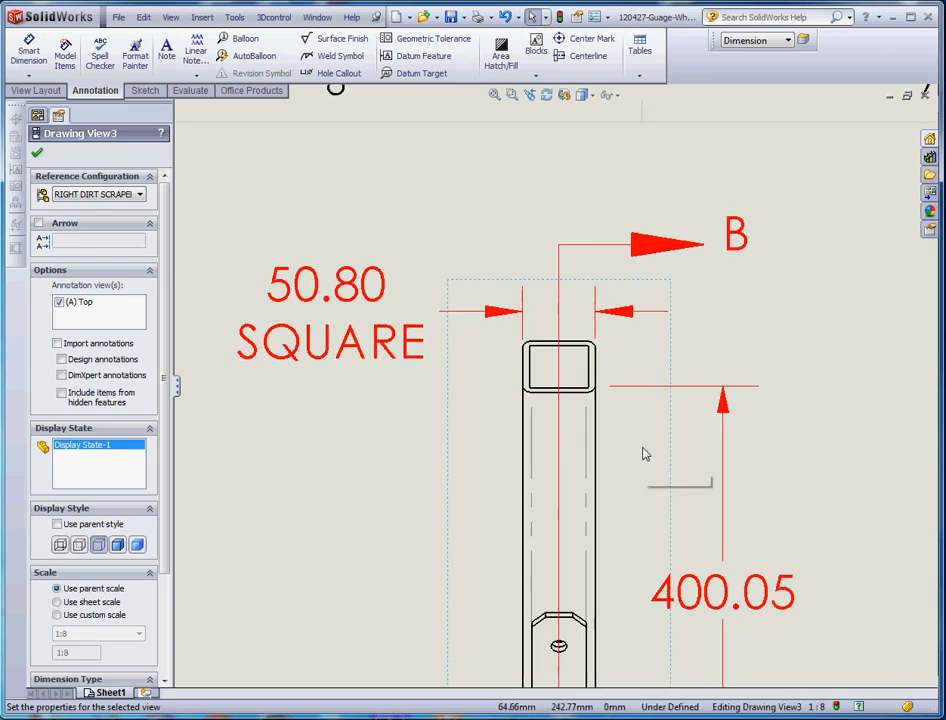
scroll(605, 580, "down", 5)
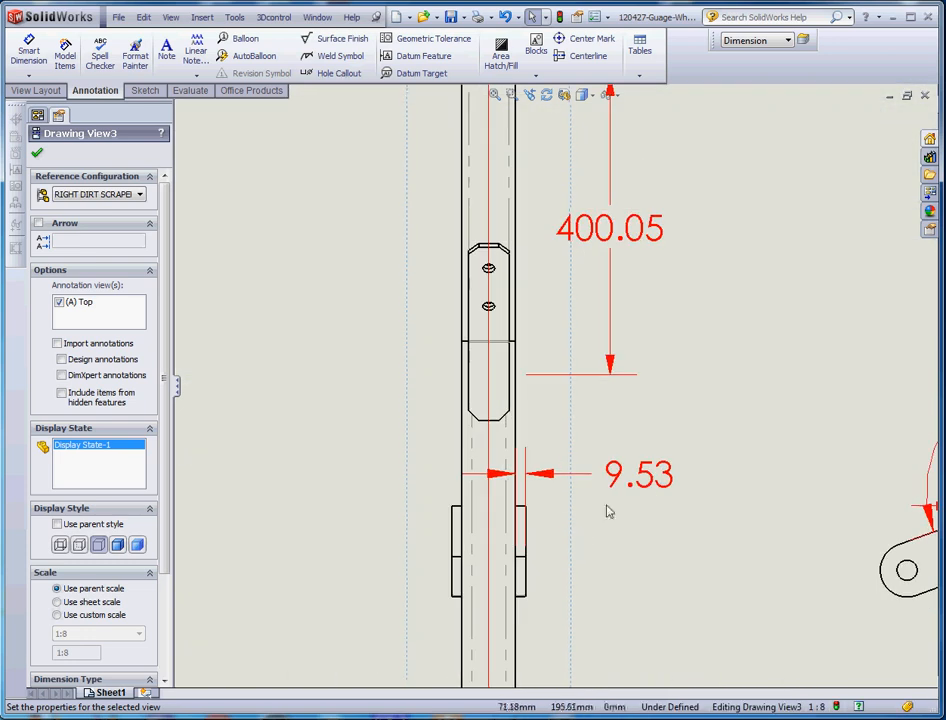
left_click(615, 478)
scroll(540, 528, "down", 2)
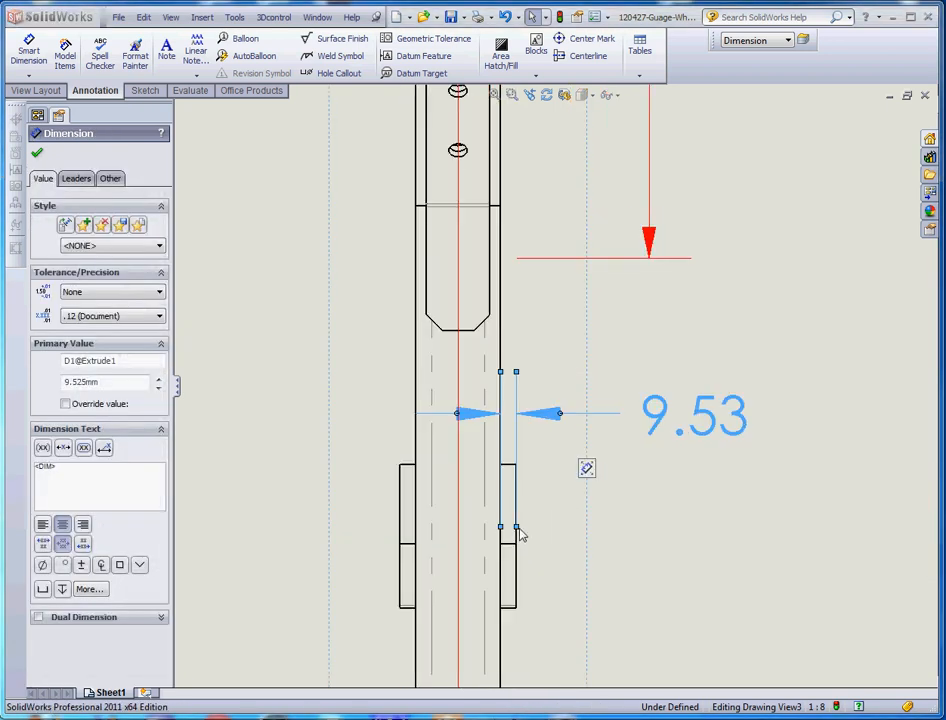
left_click_drag(519, 453, 520, 457)
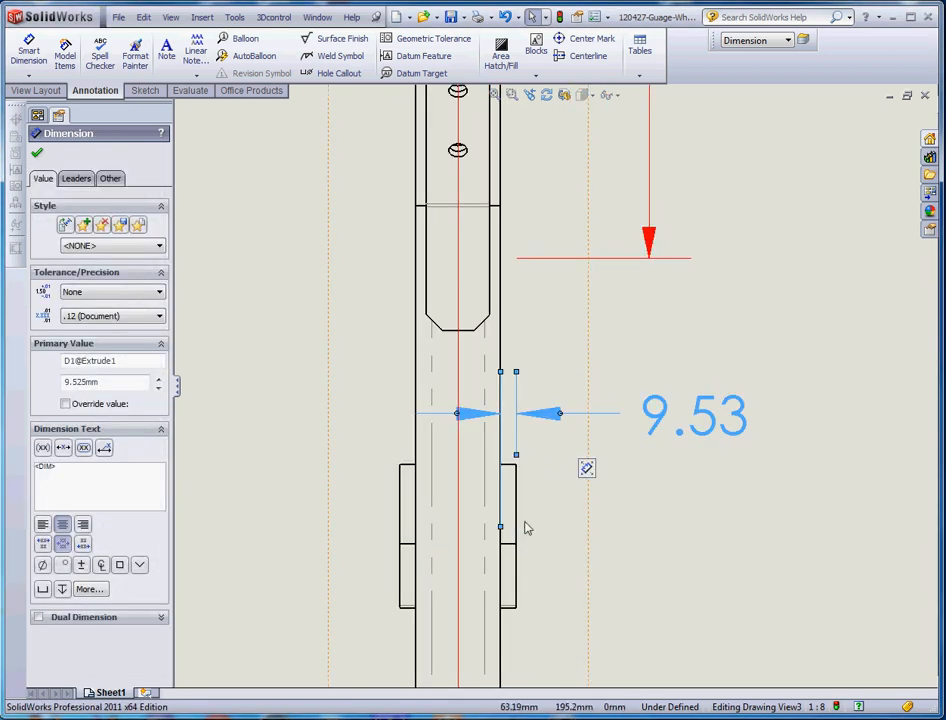
left_click(570, 440)
left_click(699, 415)
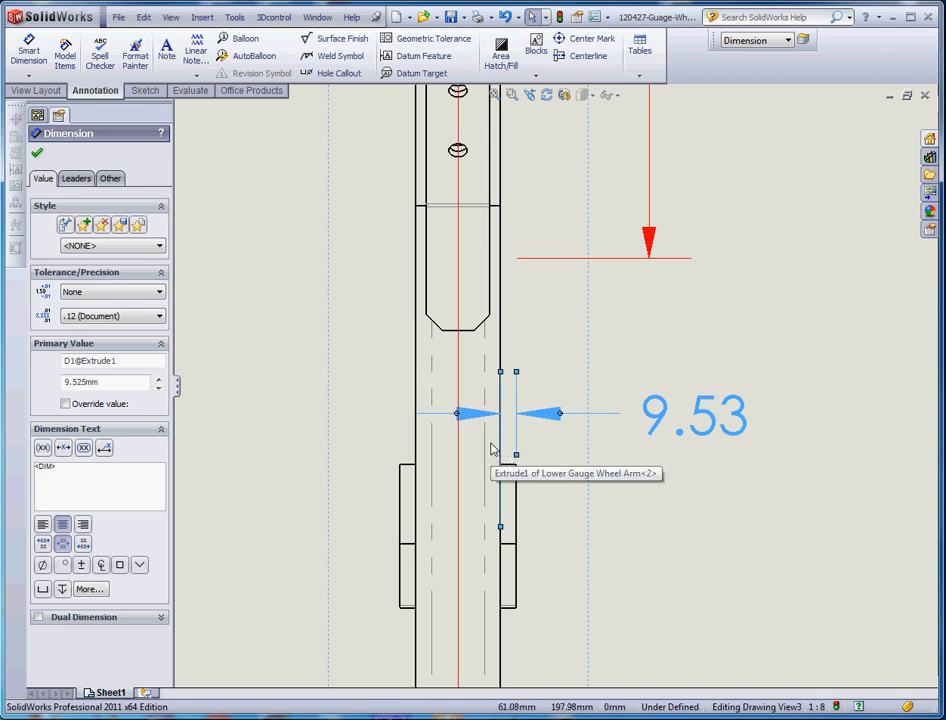
left_click(643, 510)
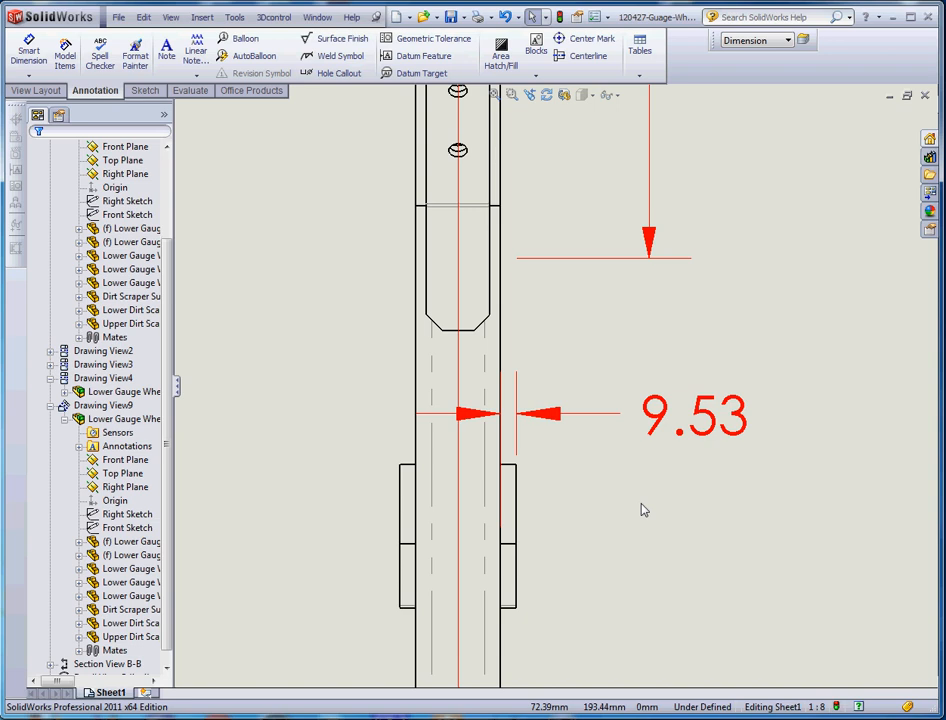
Step: Change the drawing's unit system to IPS (inch, pound, second) and set the length precision to .123
scroll(671, 562, "up", 9)
scroll(583, 302, "down", 3)
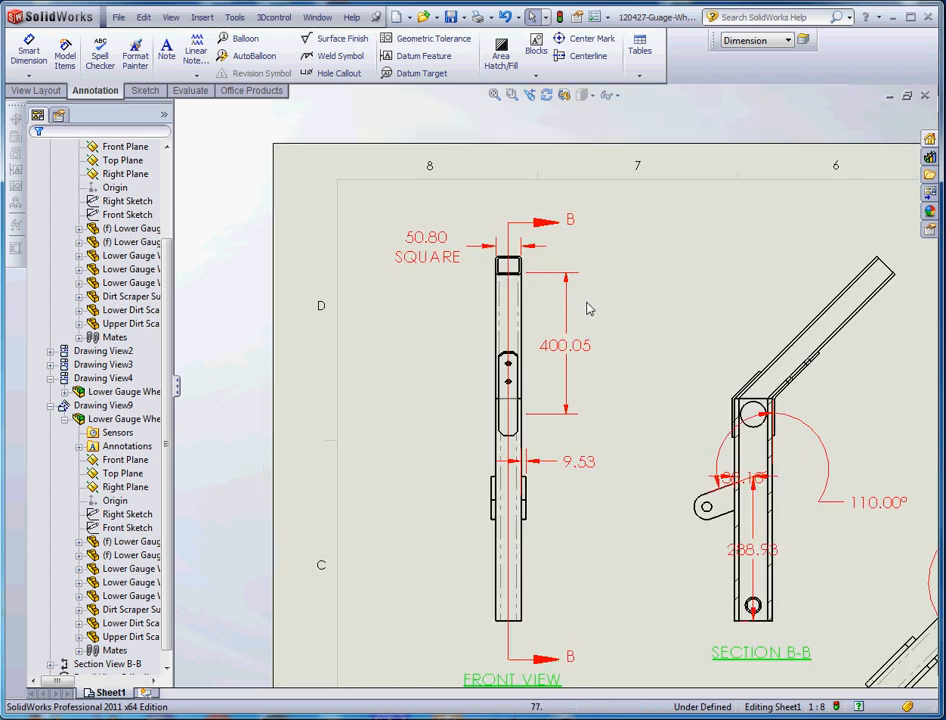
scroll(589, 309, "up", 4)
scroll(669, 540, "down", 3)
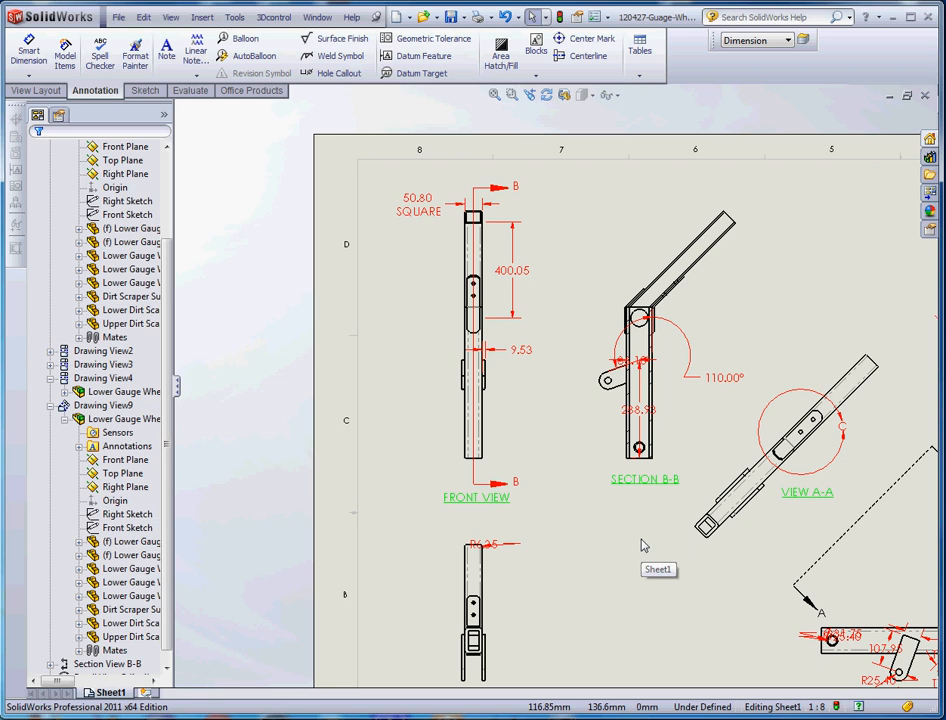
scroll(553, 385, "up", 2)
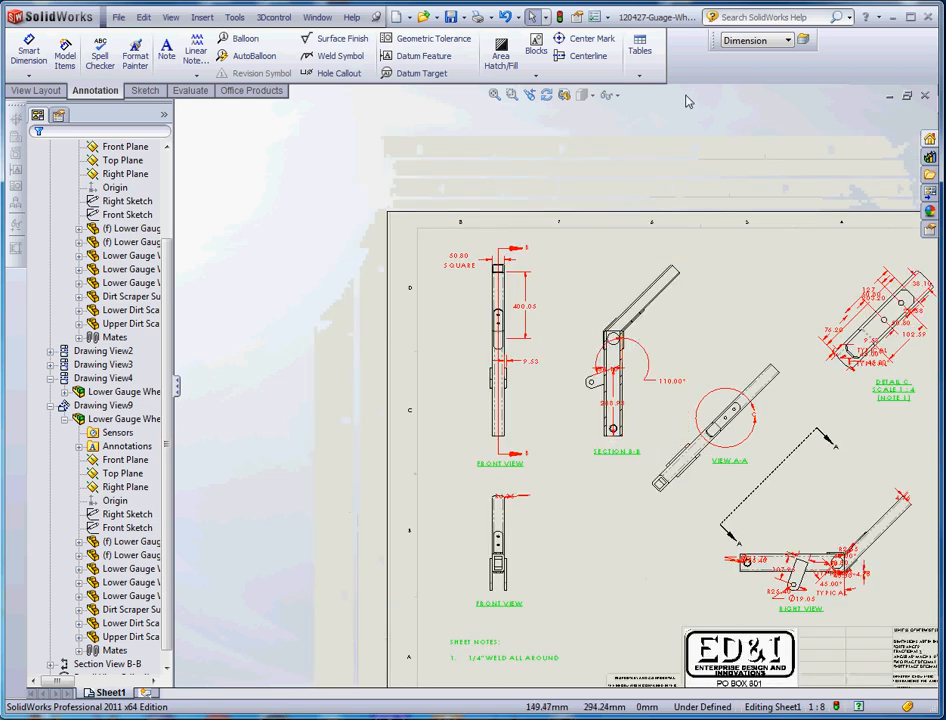
left_click(595, 19)
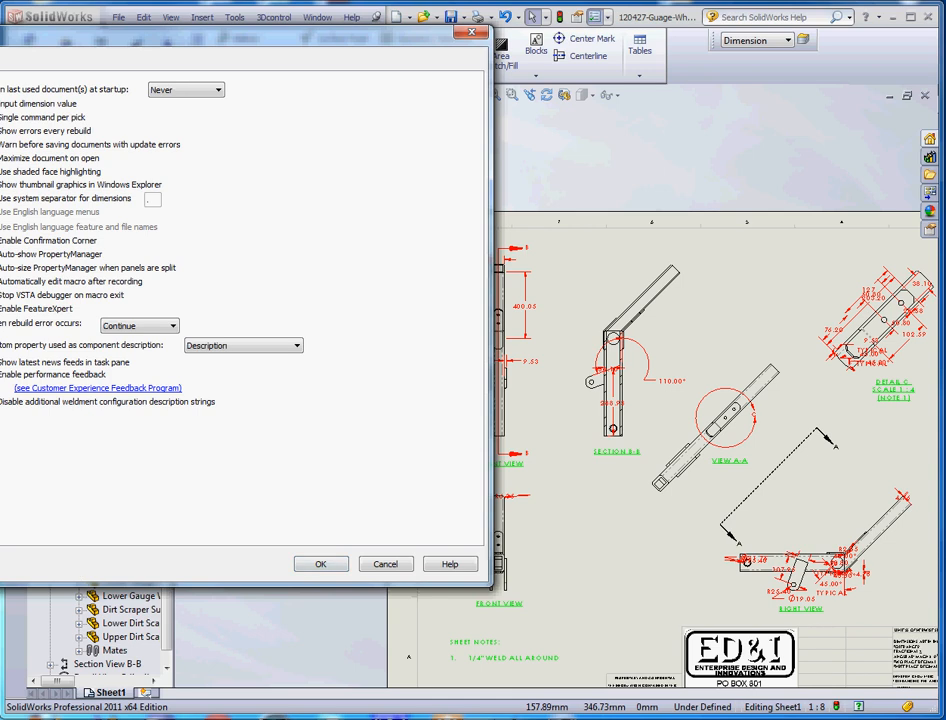
left_click(1, 62)
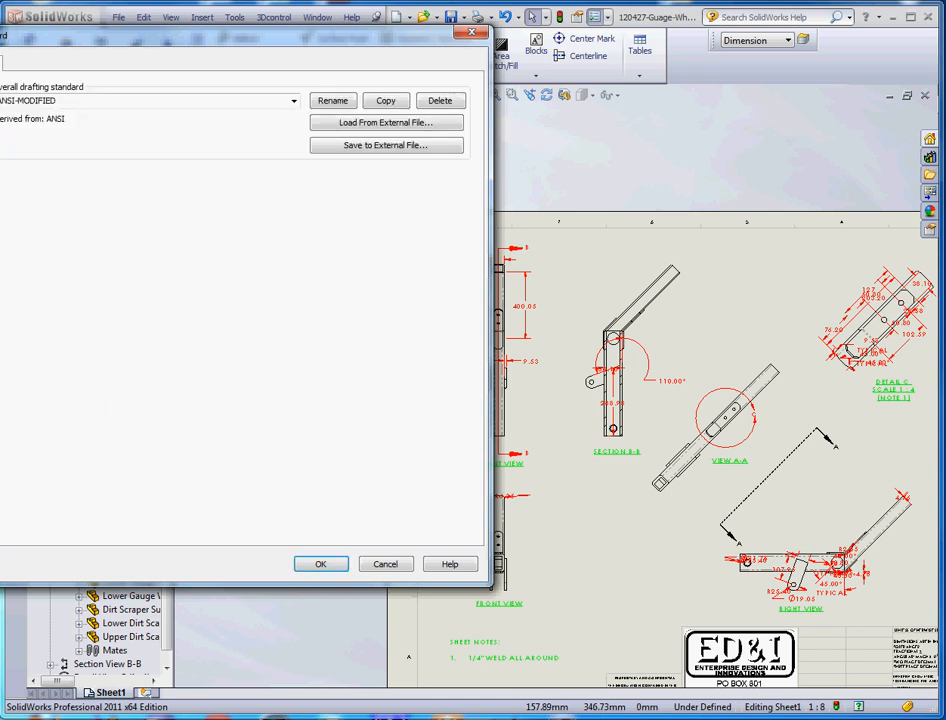
left_click(10, 136)
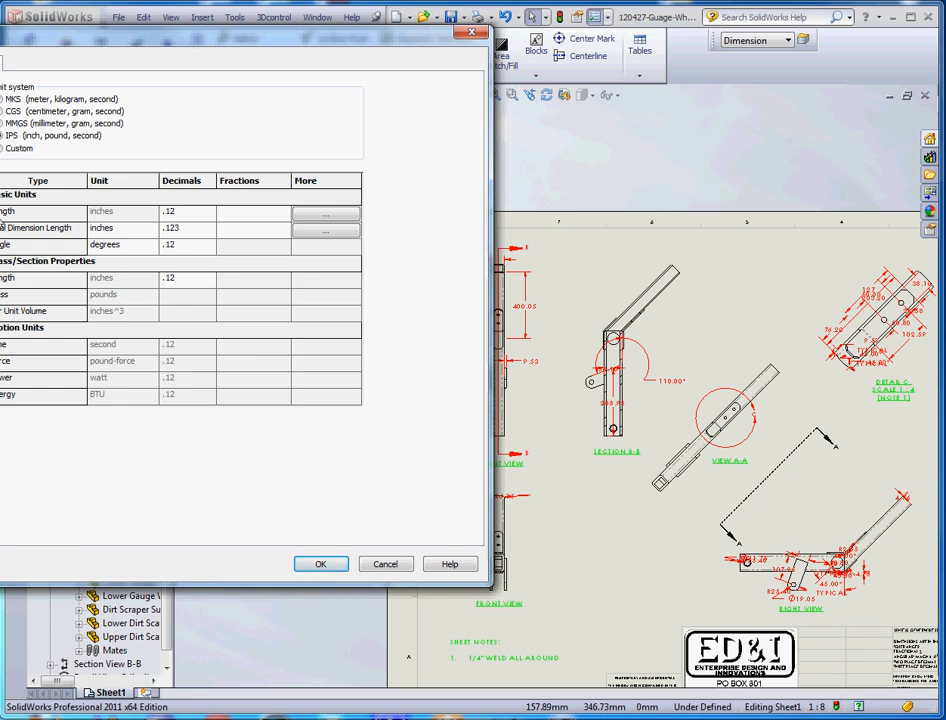
left_click(210, 214)
left_click(189, 238)
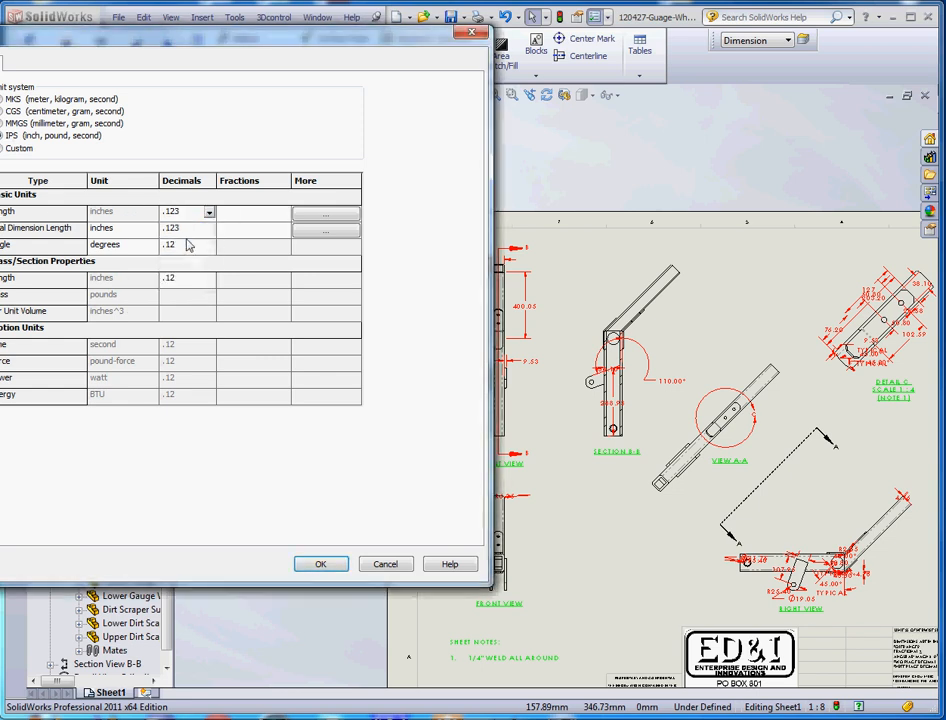
Step: Set the dual dimension length to millimeters with .12 precision and apply the document unit settings
left_click(151, 230)
left_click_drag(151, 284, 151, 261)
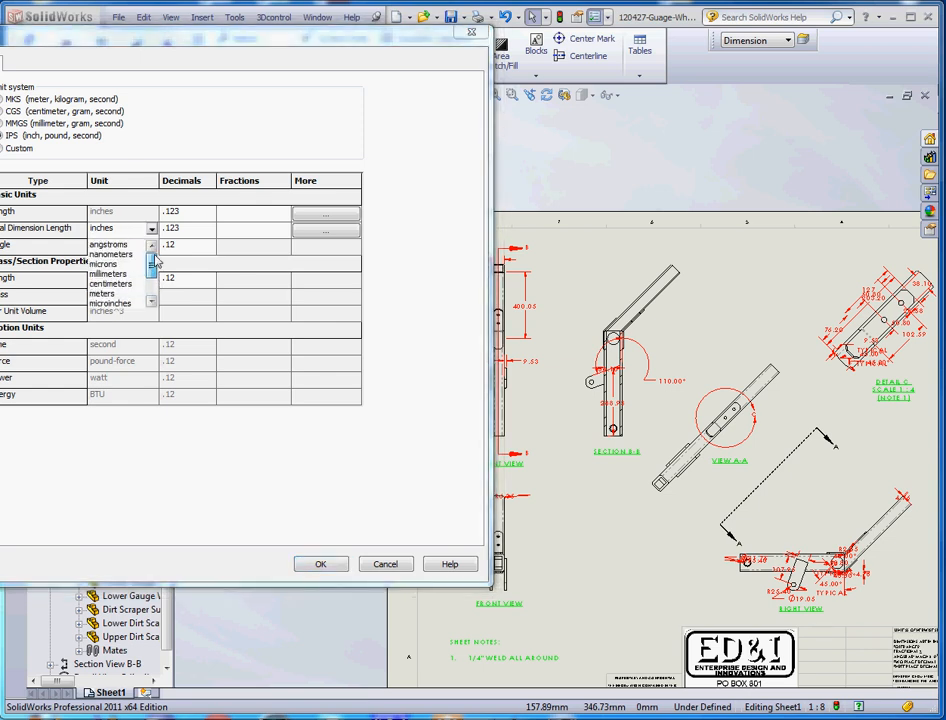
left_click(116, 275)
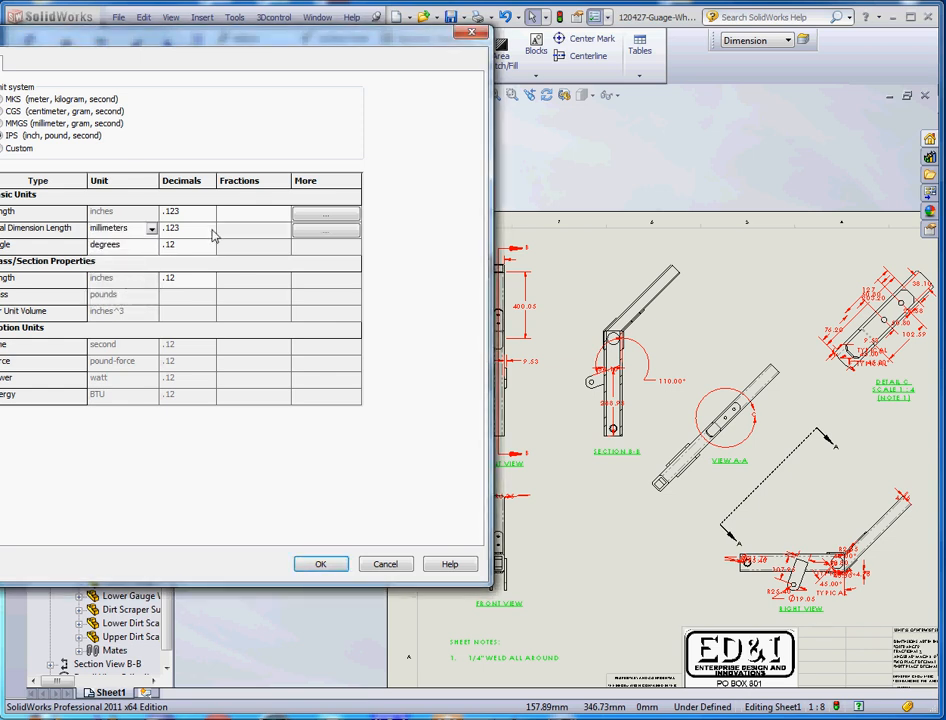
left_click(211, 231)
left_click(178, 245)
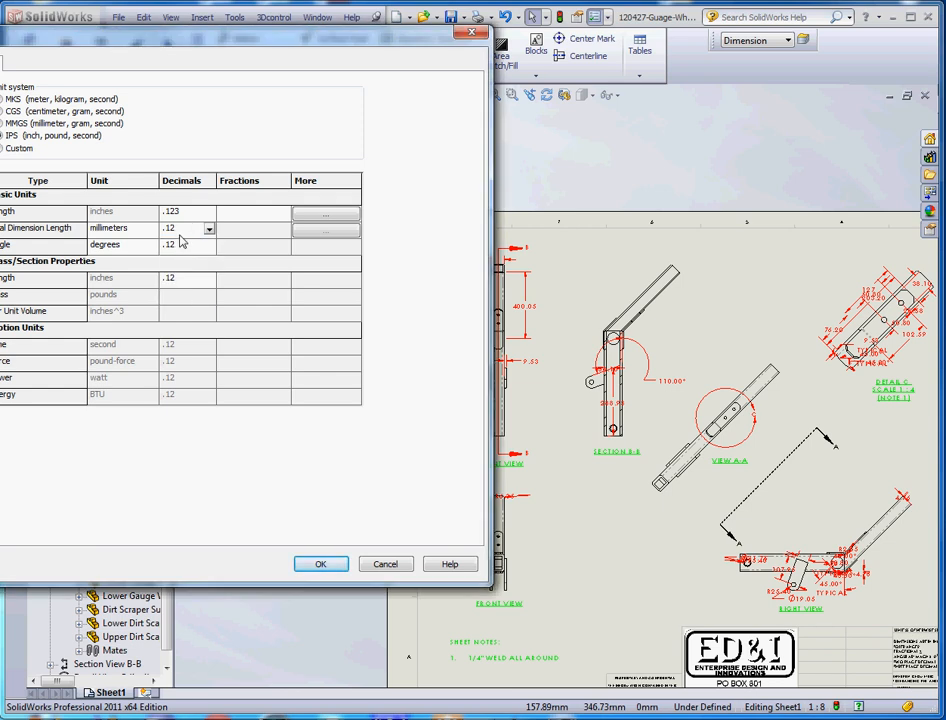
left_click(321, 565)
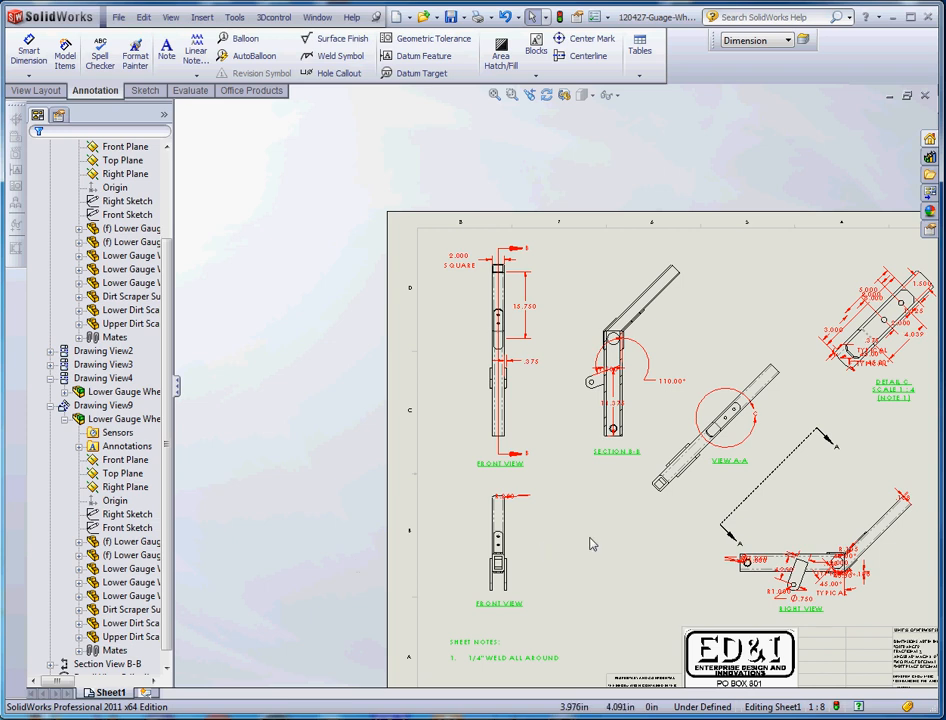
Step: Move the R.250 corner radius dimension off the lower front view, to the upper right of the tube's end
scroll(524, 296, "down", 6)
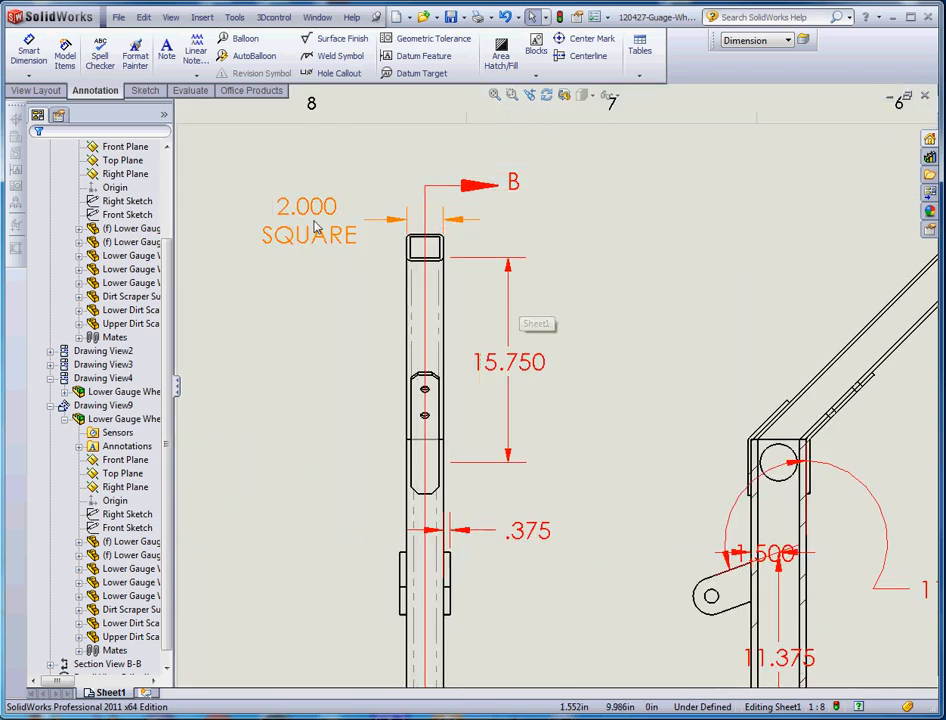
scroll(572, 560, "up", 4)
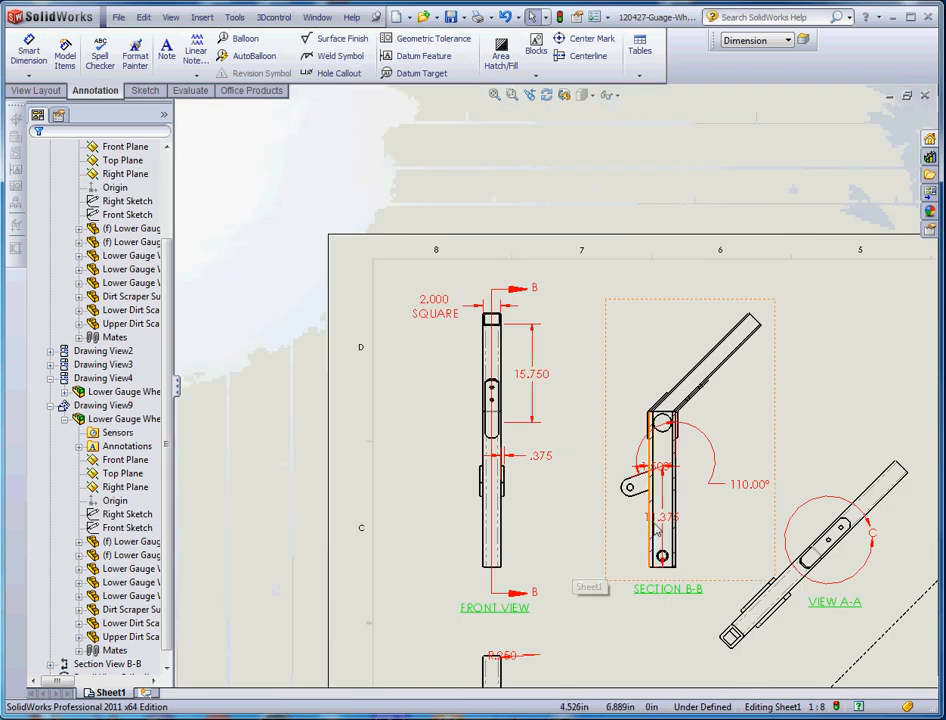
scroll(680, 490, "down", 3)
scroll(680, 490, "up", 4)
scroll(612, 512, "up", 2)
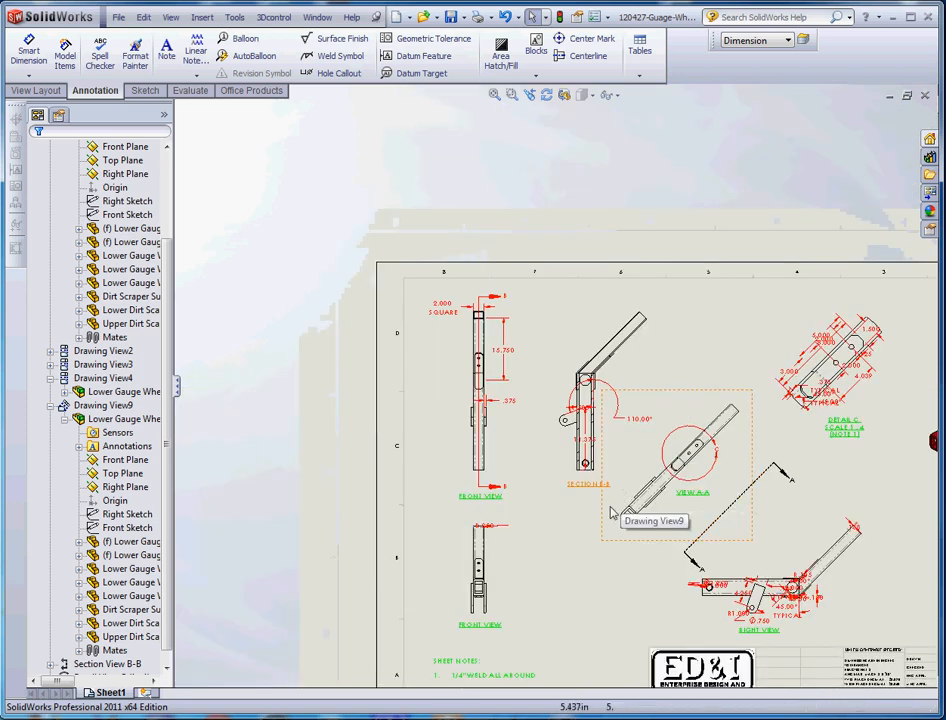
scroll(521, 534, "down", 4)
left_click(486, 500)
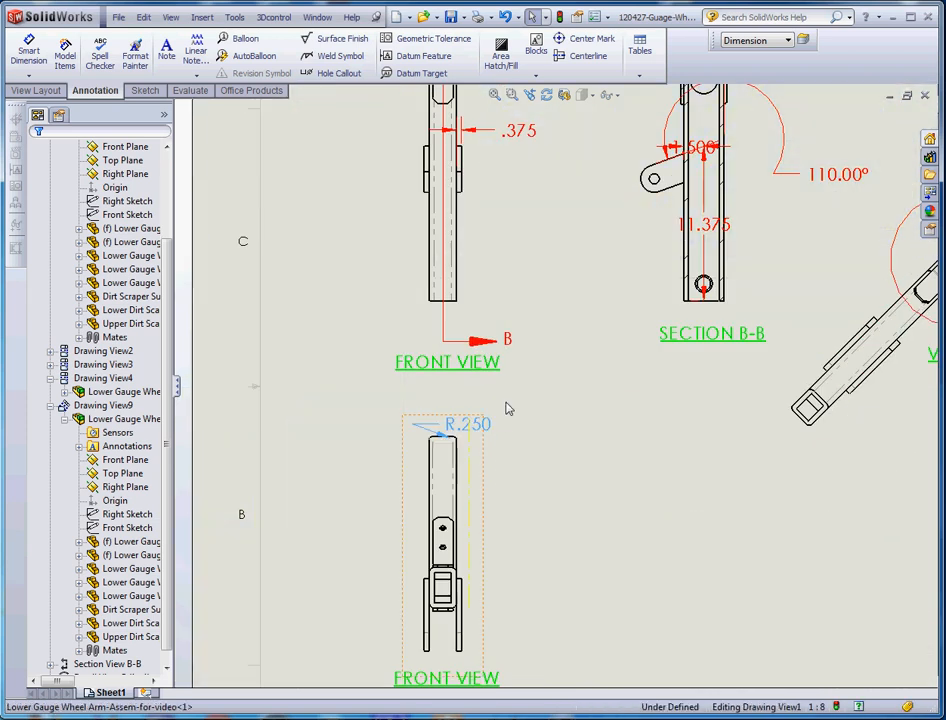
left_click_drag(488, 425, 555, 415)
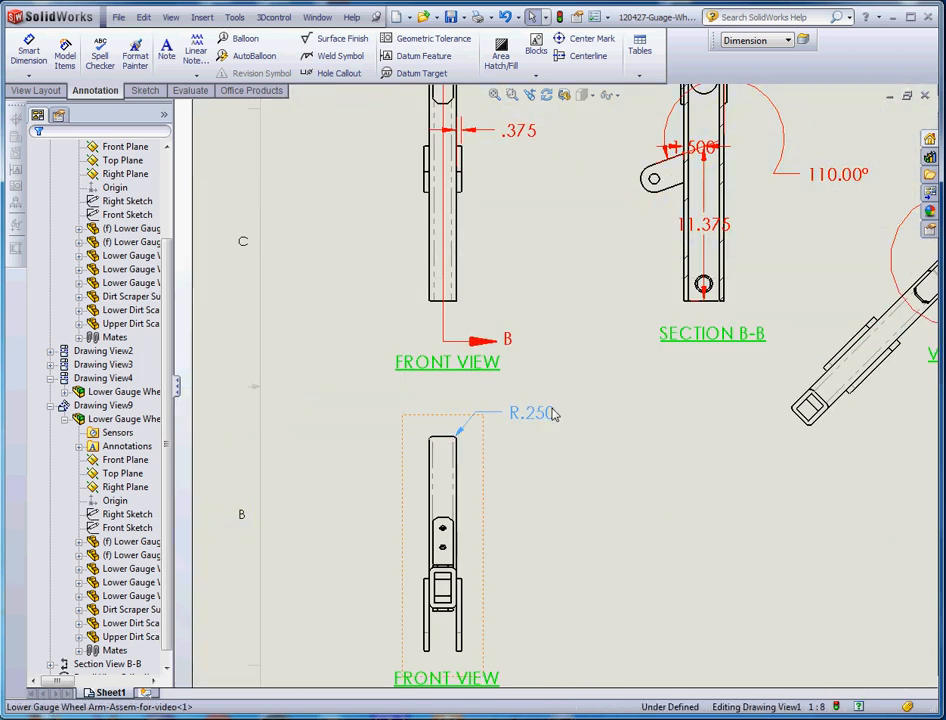
left_click(572, 513)
Step: Move the R.105 bend radius dimension in the right view to the clear space above the horizontal arm, left of the bend
scroll(560, 445, "up", 4)
scroll(561, 408, "down", 3)
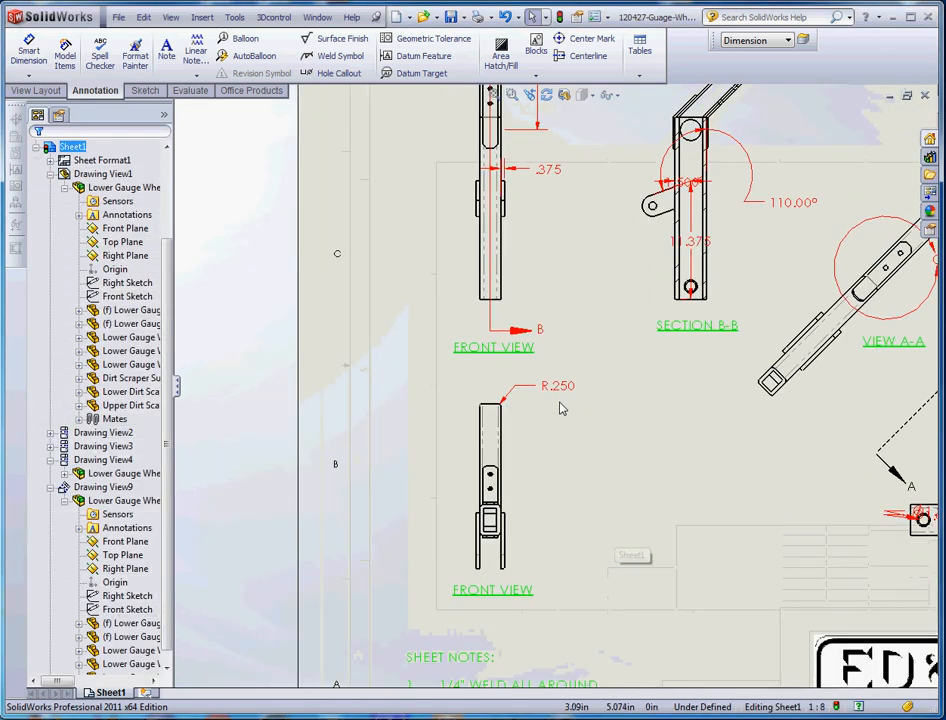
scroll(561, 408, "down", 3)
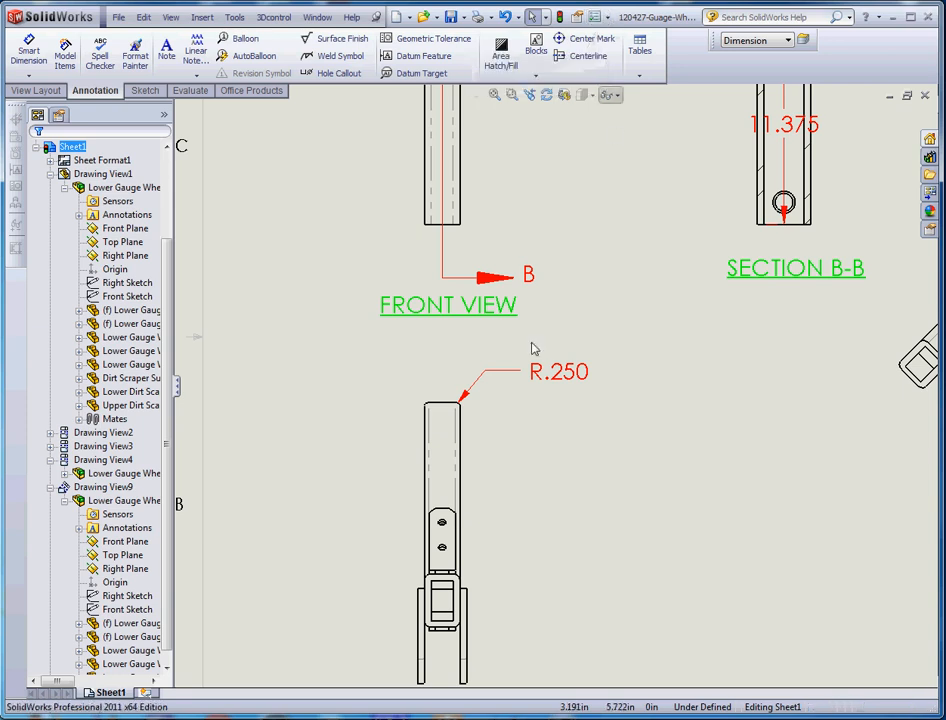
scroll(587, 449, "up", 4)
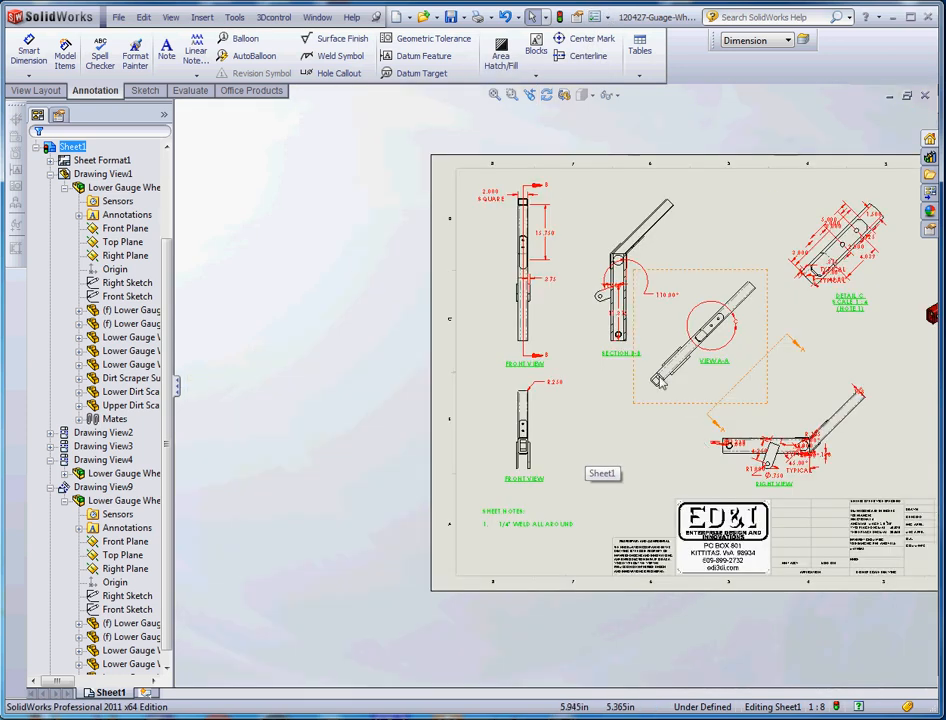
scroll(590, 430, "down", 5)
scroll(822, 466, "down", 10)
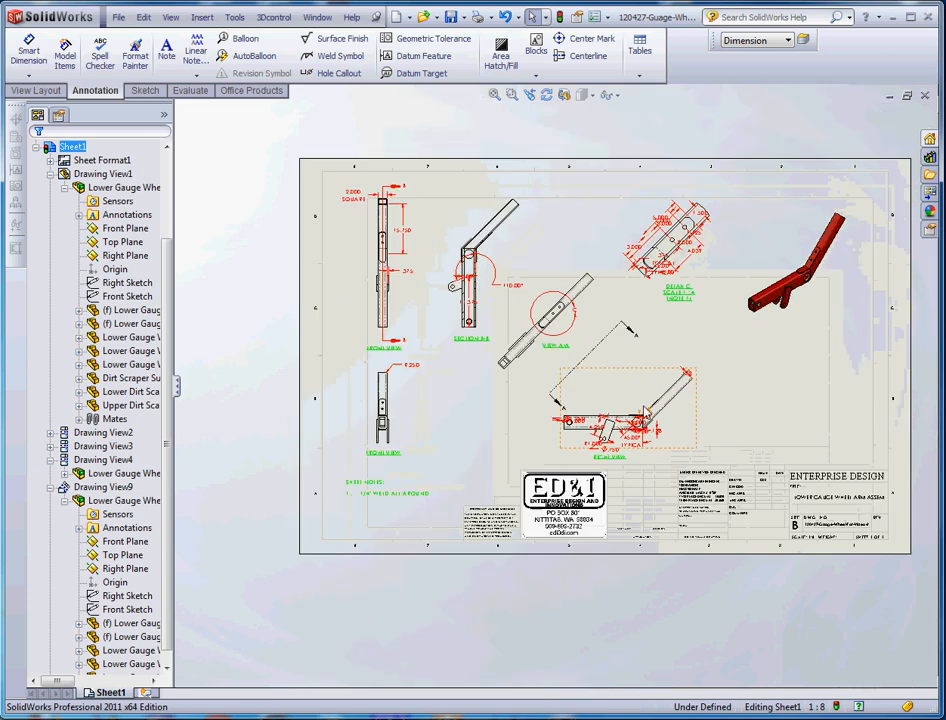
left_click_drag(580, 292, 437, 213)
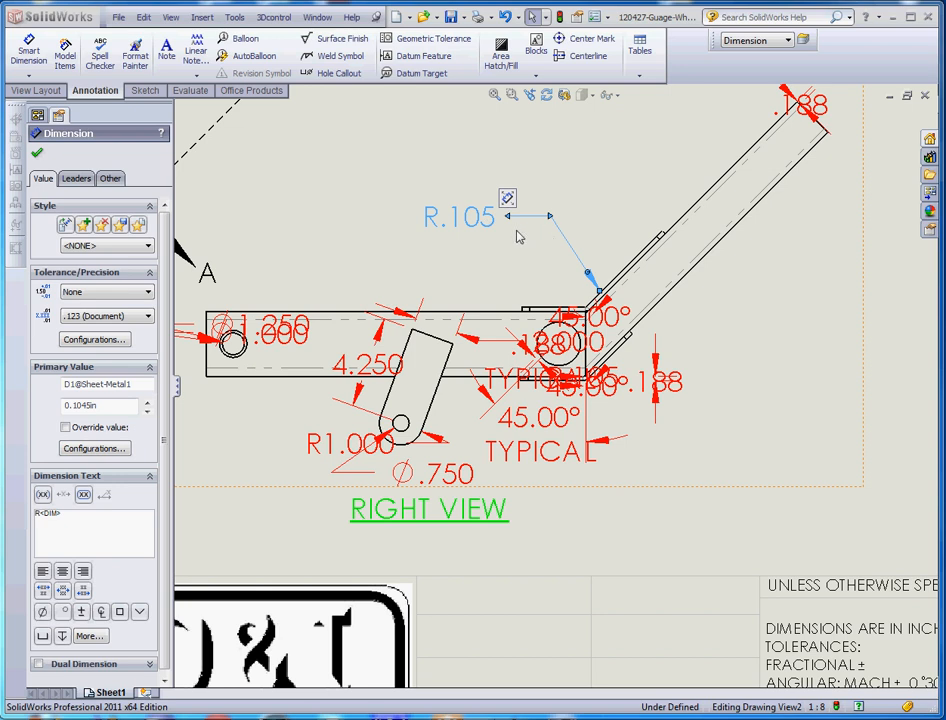
scroll(518, 237, "up", 8)
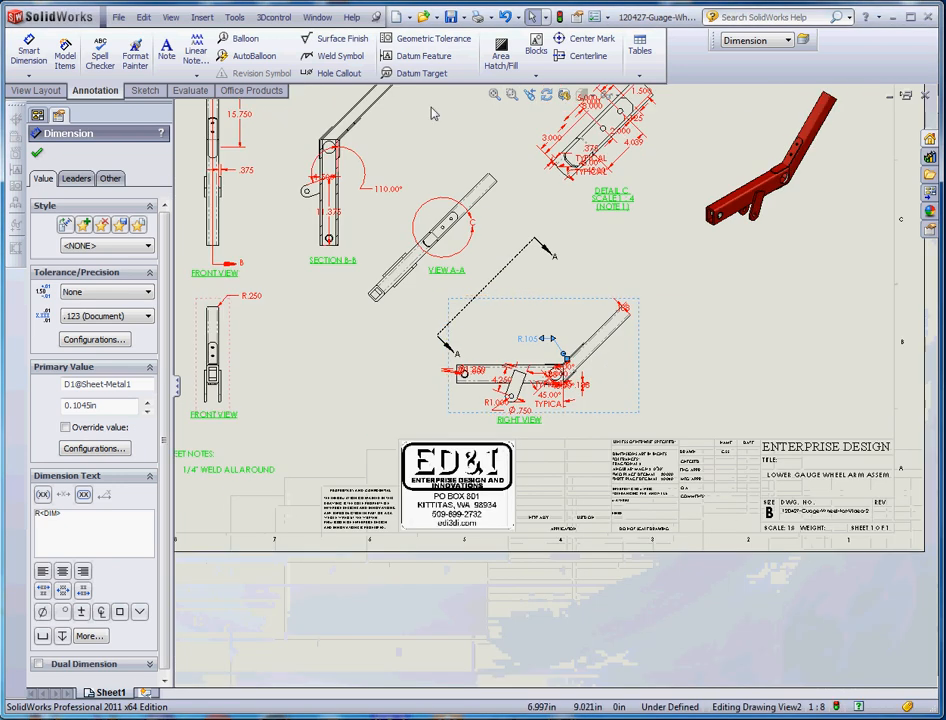
Step: Shorten the bent leader length in the document's dimension settings and apply the change to the drawing
left_click(432, 113)
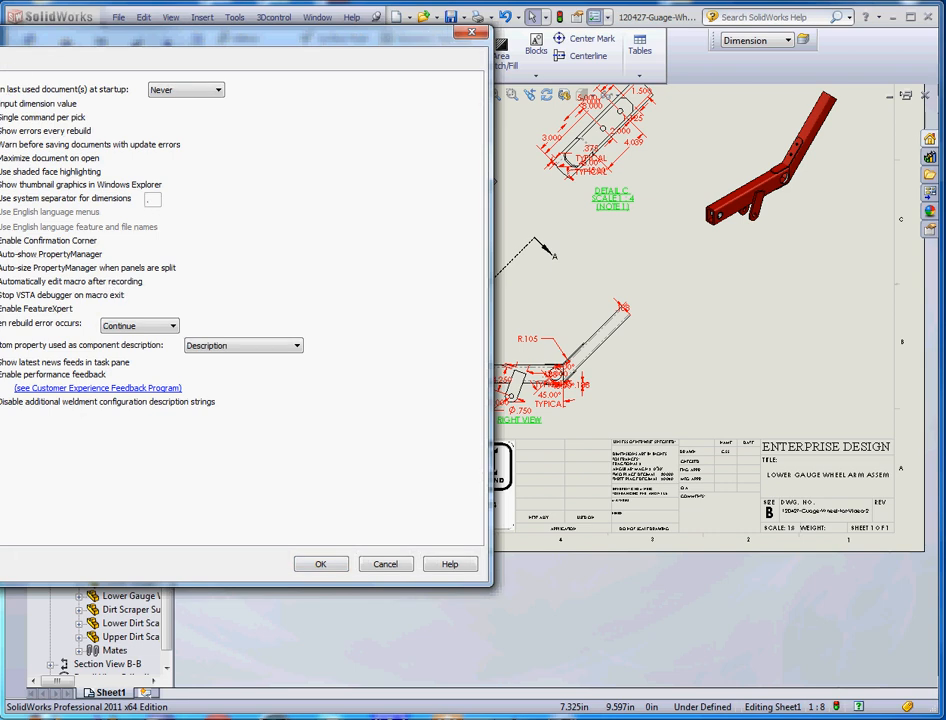
left_click(1, 63)
left_click(1, 113)
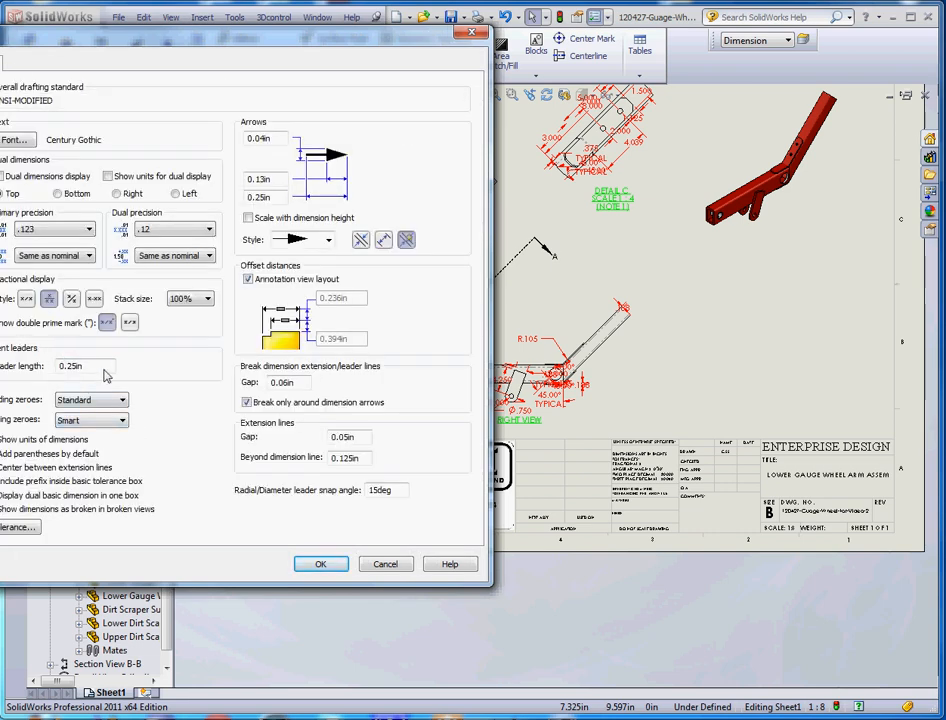
left_click_drag(100, 371, 26, 376)
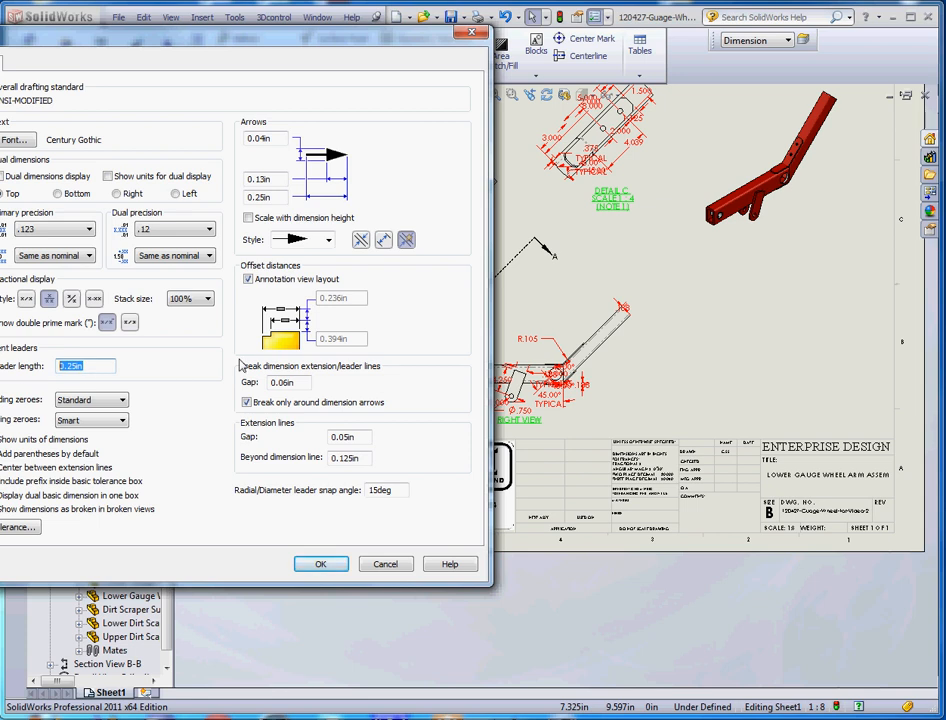
key("Return")
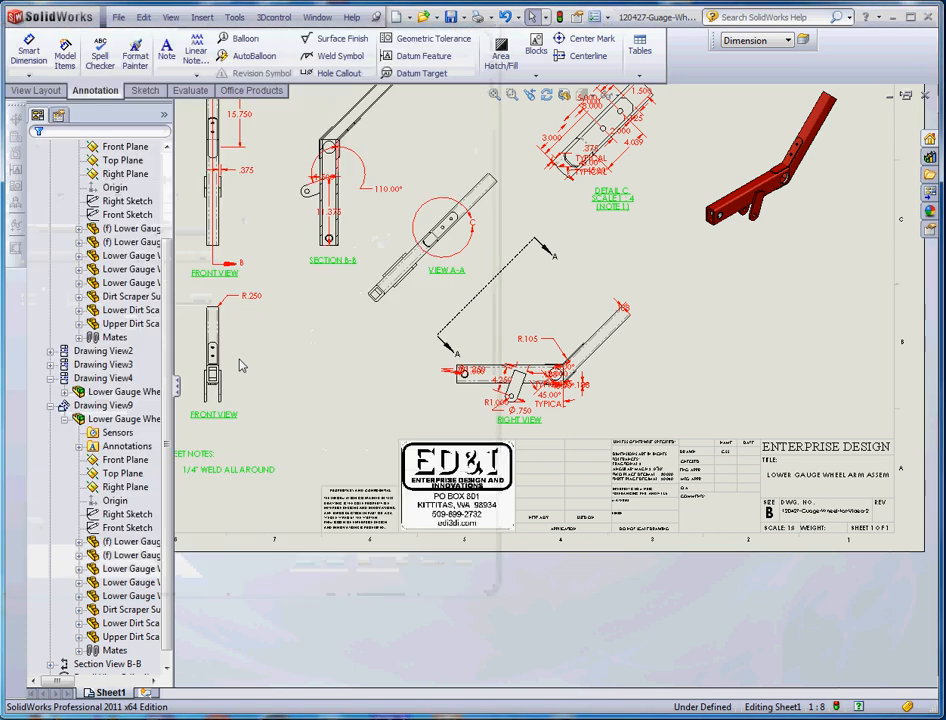
Step: Move the R.250 corner radius dimension closer to the upper right corner of the tube in the lower front view
scroll(262, 310, "up", 3)
scroll(262, 310, "up", 3)
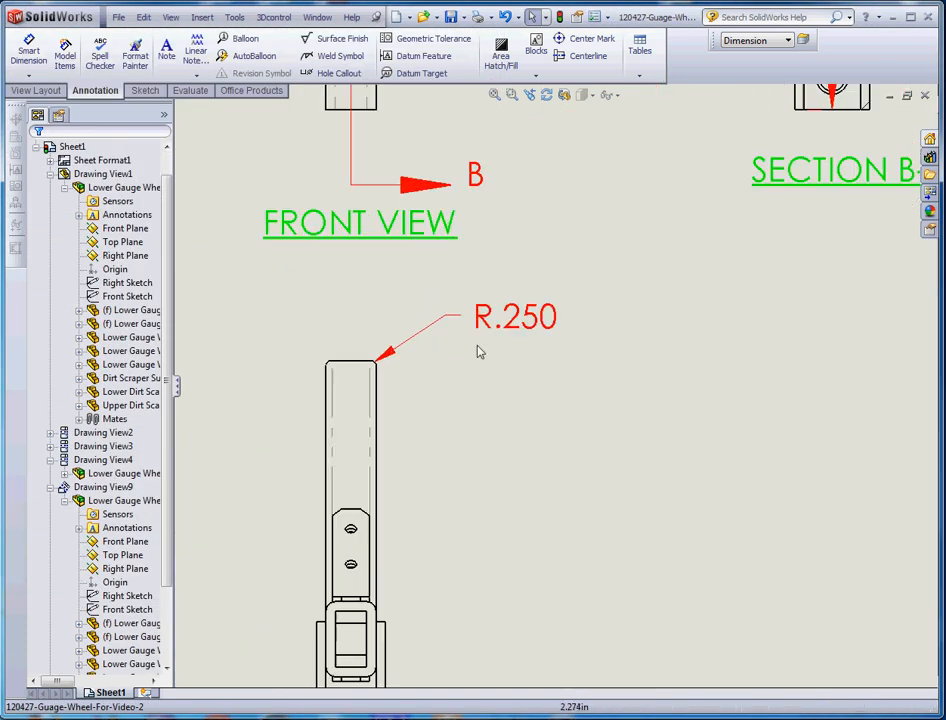
left_click(490, 326)
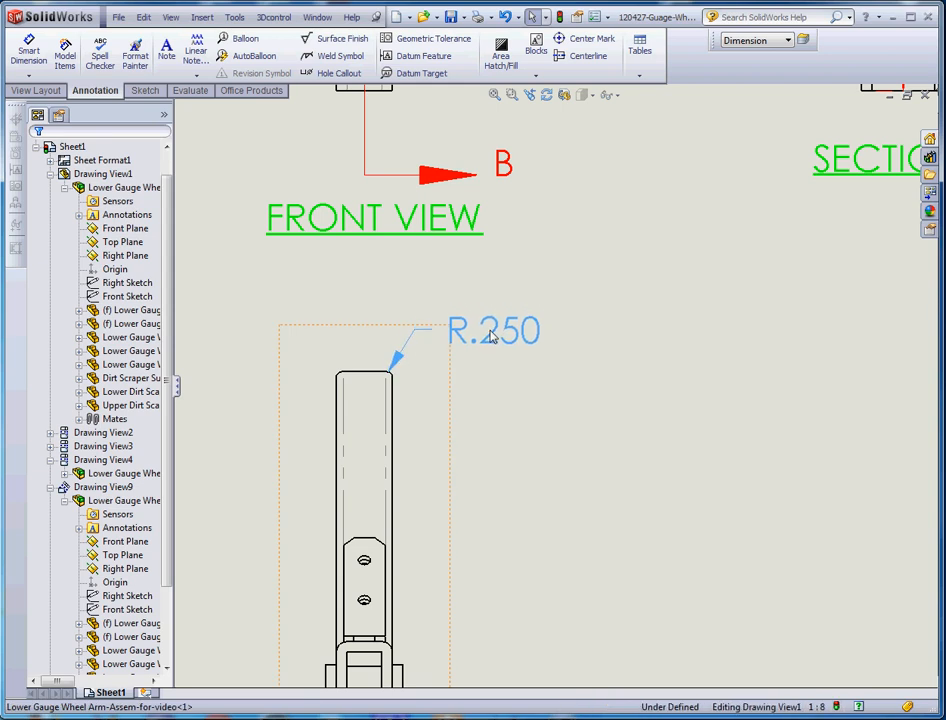
left_click(494, 416)
scroll(503, 416, "down", 3)
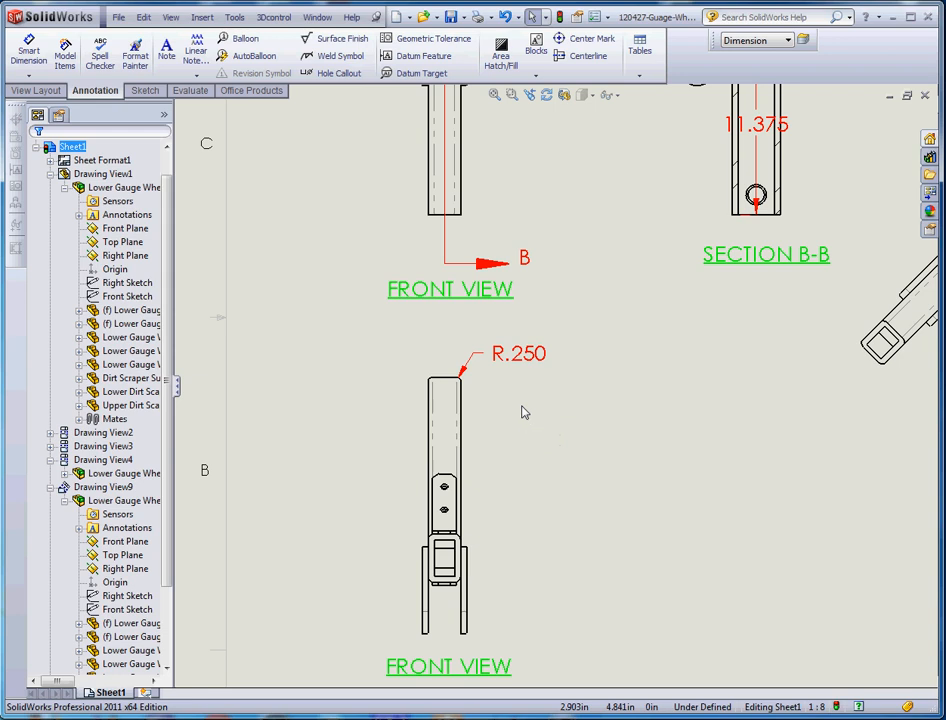
scroll(530, 452, "down", 5)
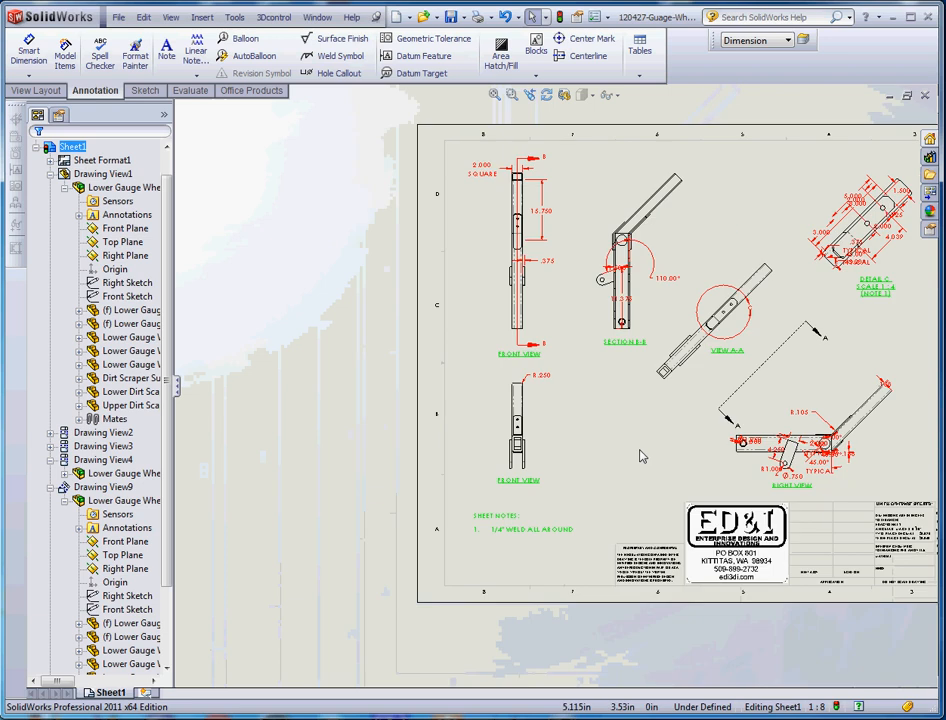
scroll(606, 431, "down", 2)
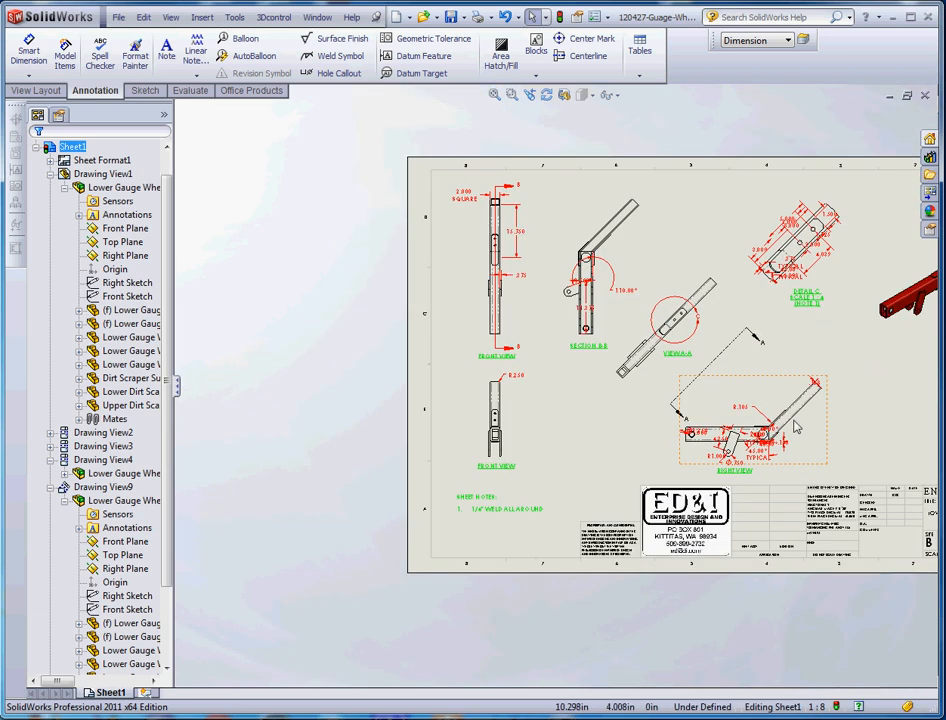